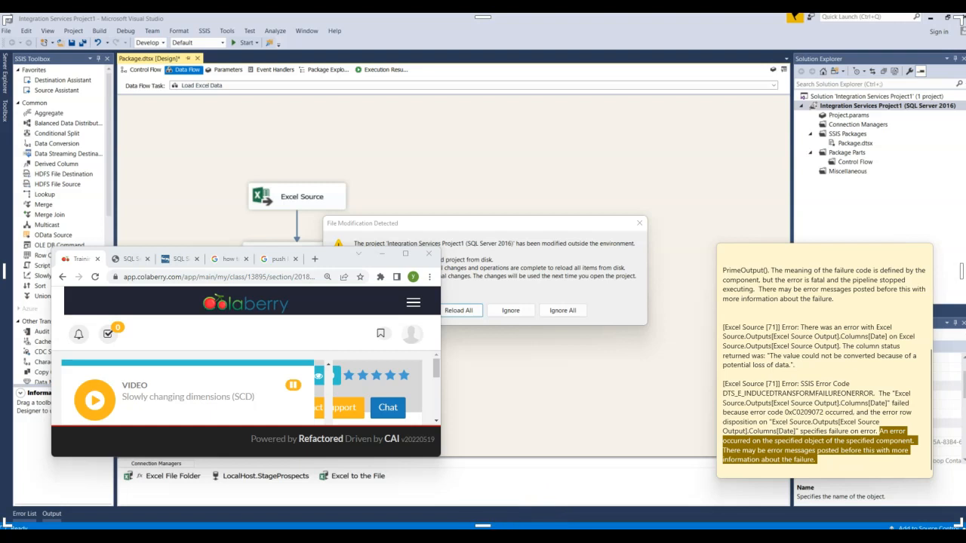
# - Bring up the ExcelFiles folder full screen and open the prospect_B workbook
pyautogui.moveTo(68, 521); pyautogui.dragTo(469, 138)
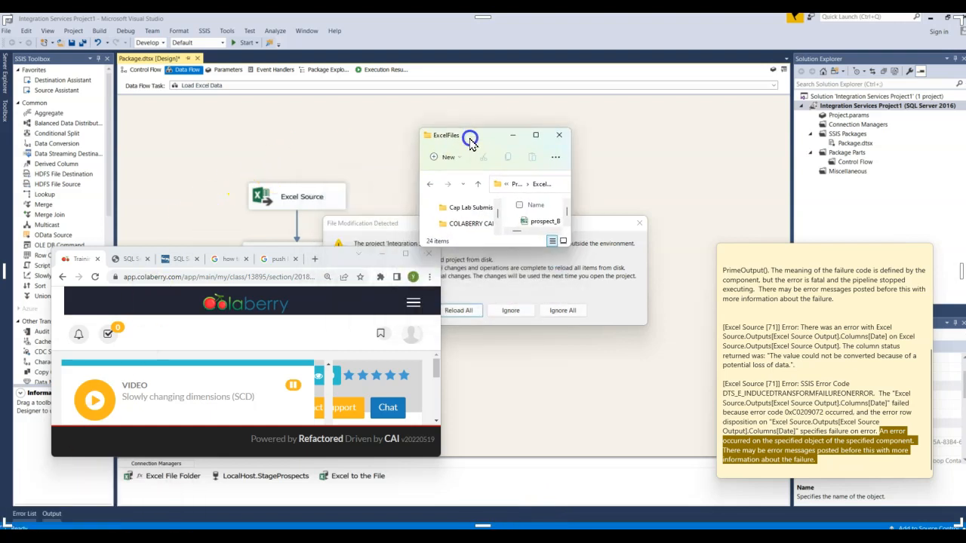
pyautogui.click(535, 135)
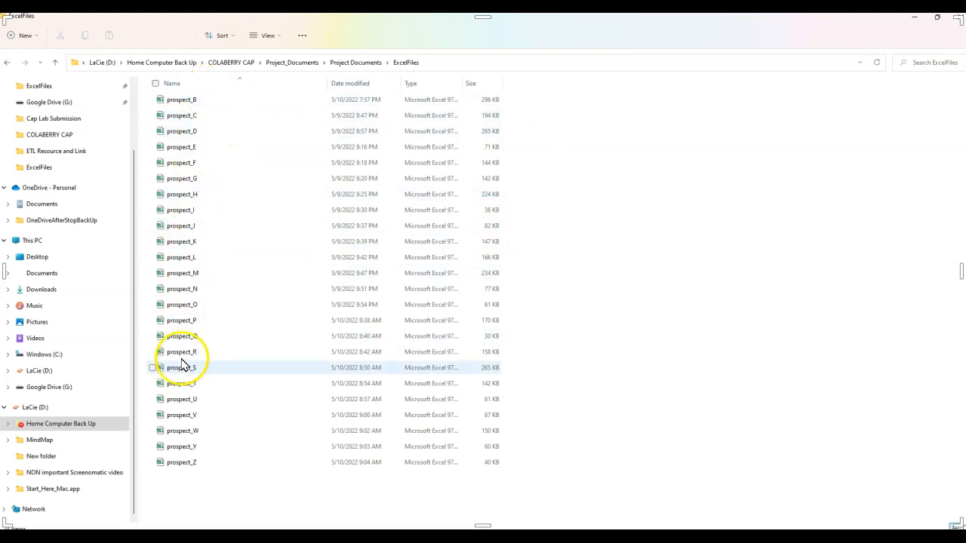
pyautogui.doubleClick(189, 100)
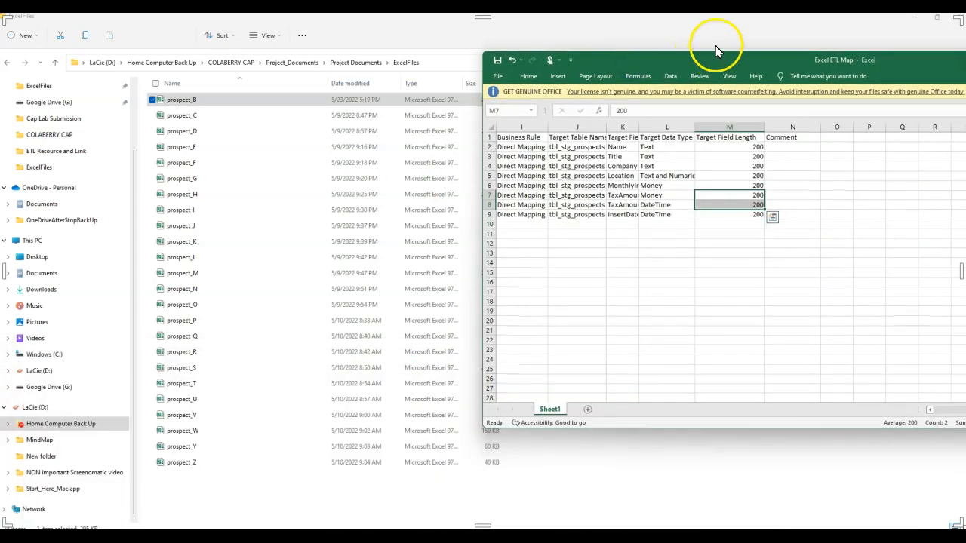
# - Move the Excel ETL Map window aside and look through the rows of the prospect_B workbook
pyautogui.moveTo(716, 51); pyautogui.dragTo(543, 57)
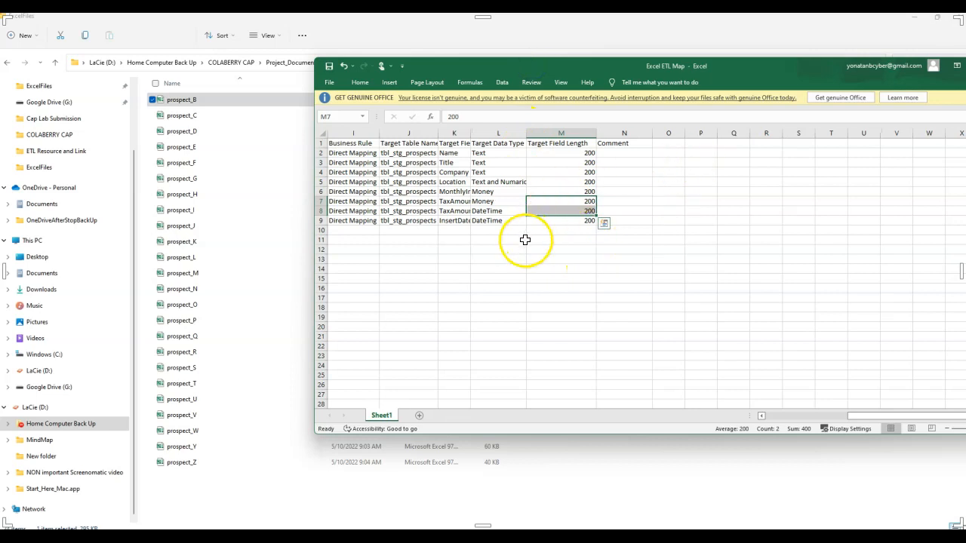
pyautogui.moveTo(883, 65); pyautogui.dragTo(754, 128)
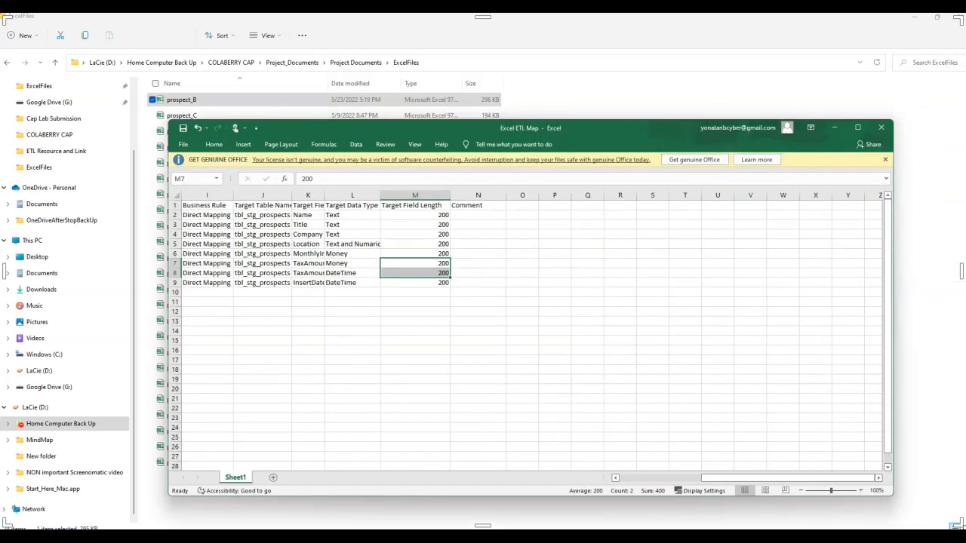
pyautogui.moveTo(586, 414); pyautogui.dragTo(393, 63)
pyautogui.scroll(-20, 255, 241)
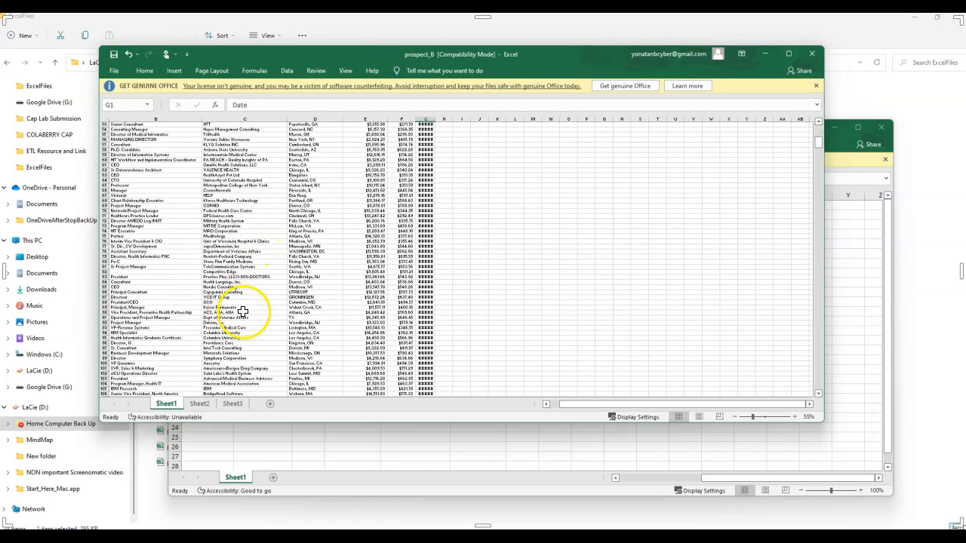
pyautogui.scroll(16, 237, 332)
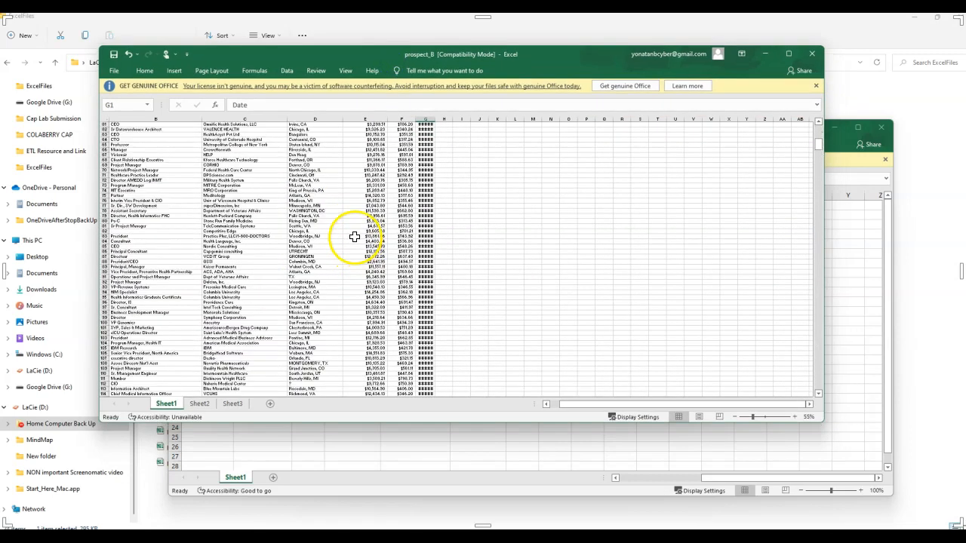
# - Close the prospect_B and Excel ETL Map workbooks and minimize the ExcelFiles folder window
pyautogui.click(812, 53)
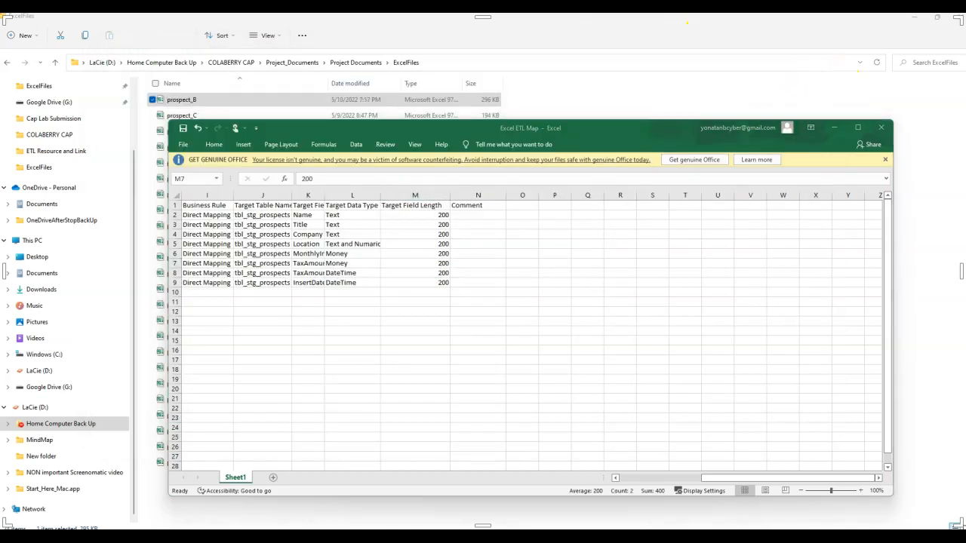
pyautogui.click(881, 130)
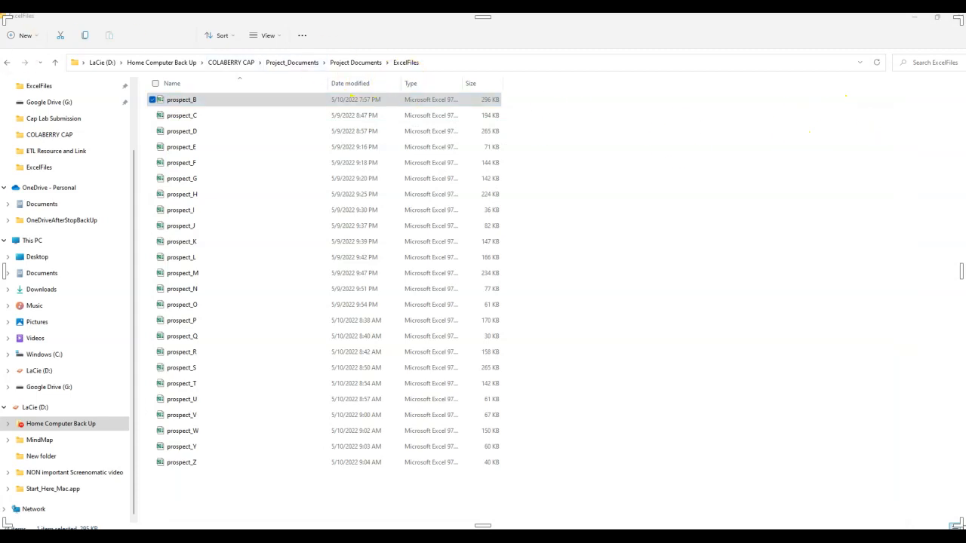
pyautogui.moveTo(101, 241); pyautogui.dragTo(654, 107)
pyautogui.click(655, 111)
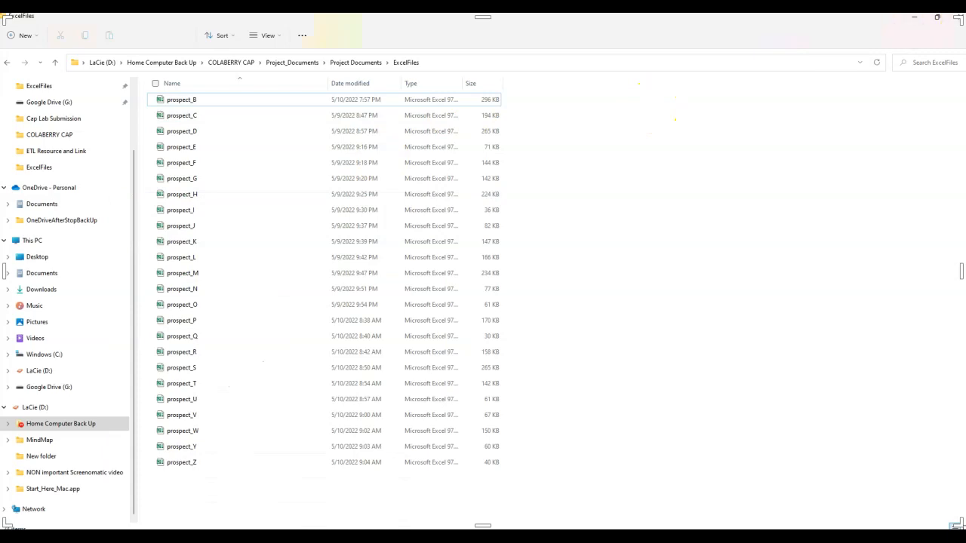
pyautogui.click(914, 18)
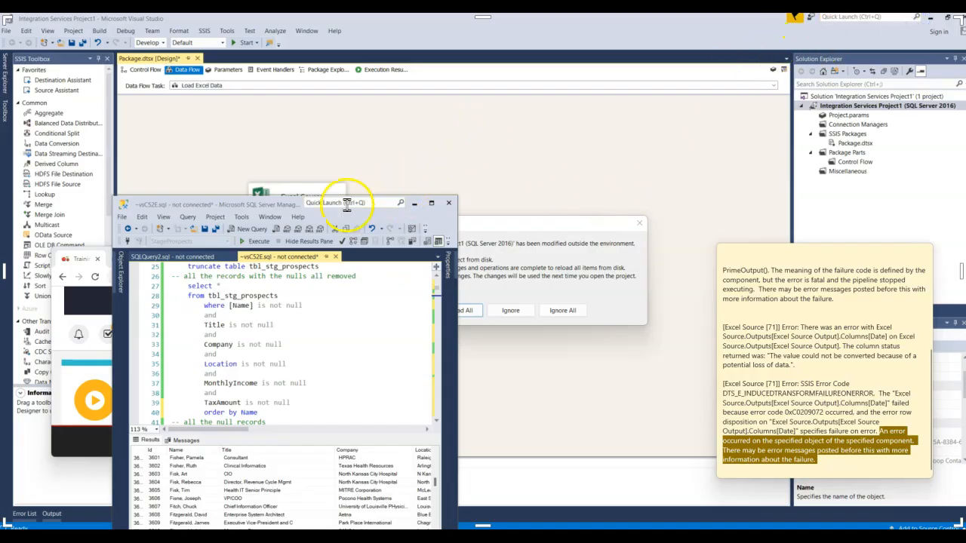
# - Switch to SQL Server Management Studio, maximize it and examine the CREATE TABLE statement for tbl_stg_prospects
pyautogui.moveTo(200, 214); pyautogui.dragTo(243, 133)
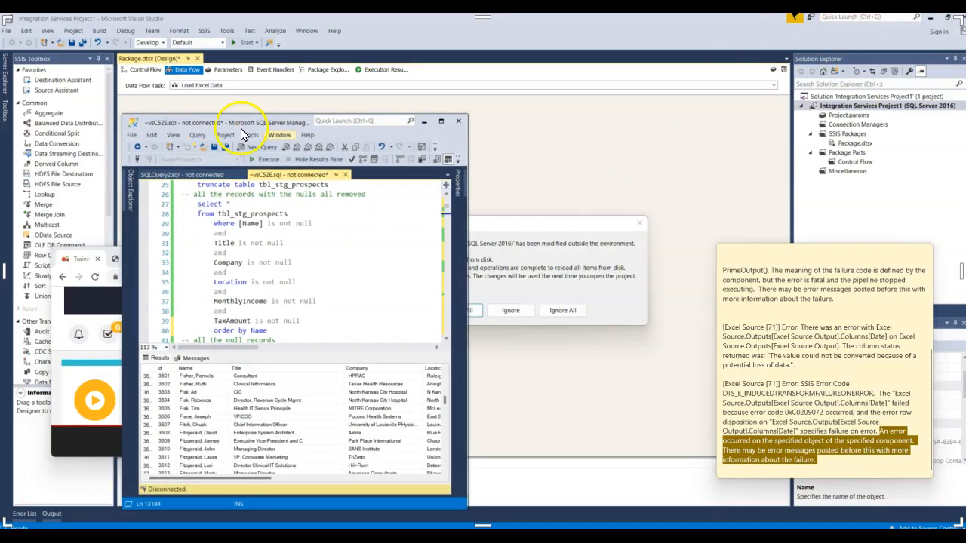
pyautogui.click(441, 129)
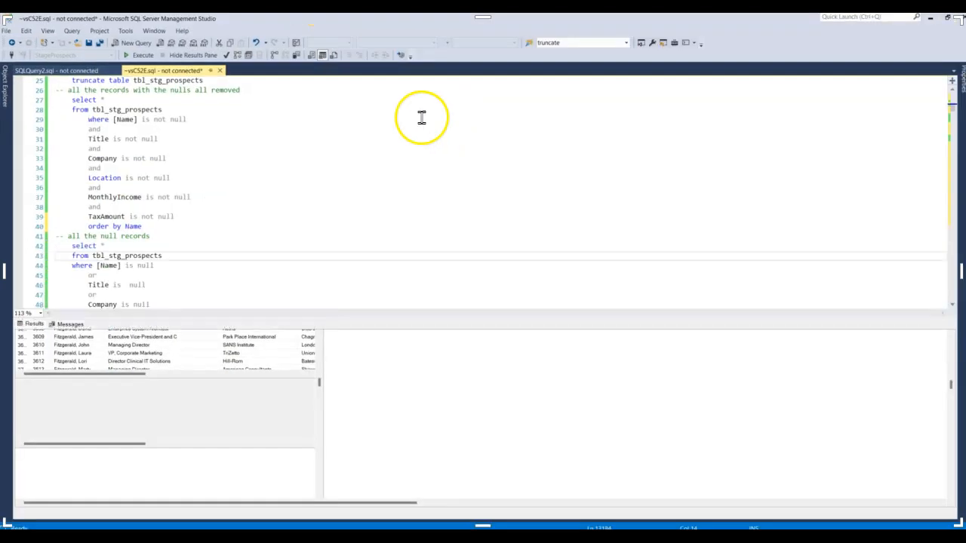
pyautogui.click(267, 190)
pyautogui.scroll(8, 407, 204)
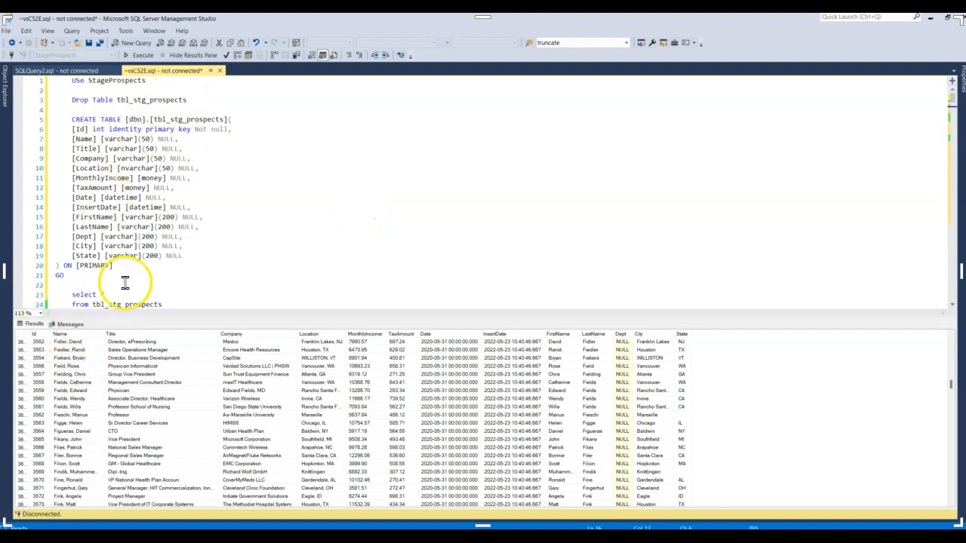
pyautogui.moveTo(71, 119); pyautogui.dragTo(240, 120)
pyautogui.click(233, 119)
pyautogui.click(117, 129)
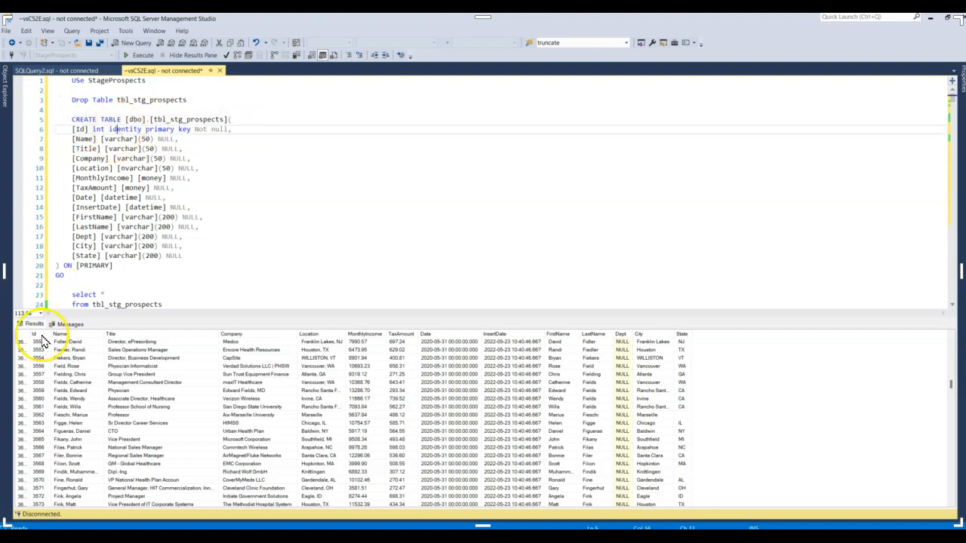
# - Examine the Id column in the results and the script's null and not-null queries on tbl_stg_prospects
pyautogui.click(39, 391)
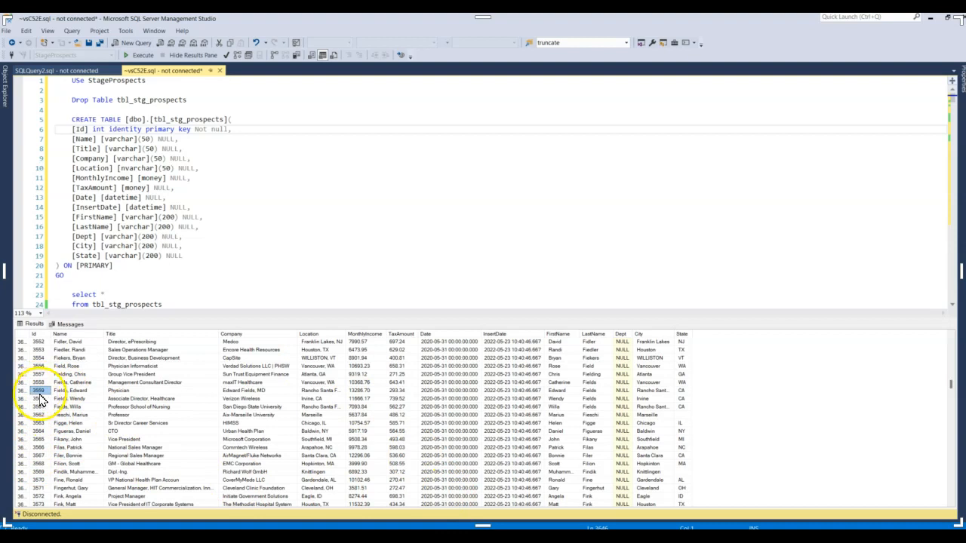
pyautogui.scroll(-1, 244, 211)
pyautogui.click(184, 246)
pyautogui.scroll(-3, 161, 211)
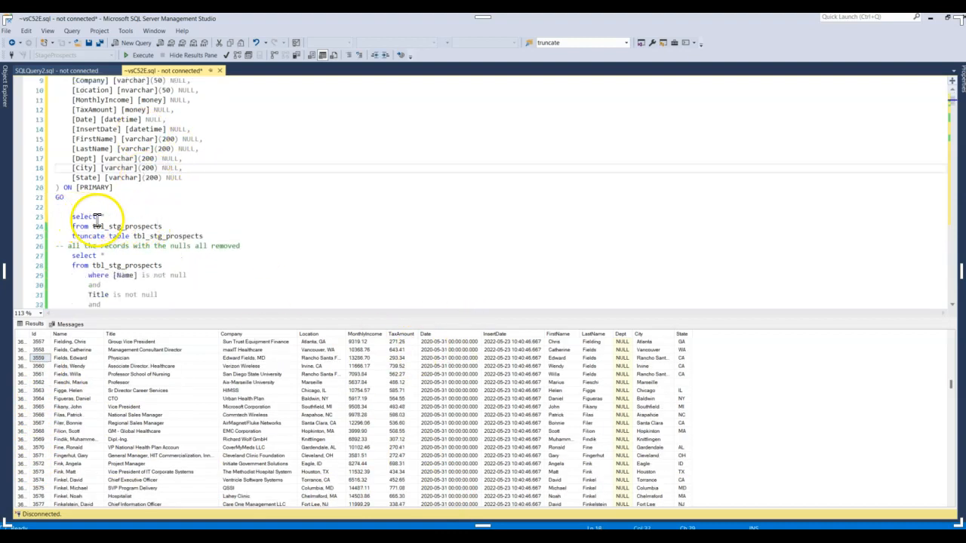
pyautogui.scroll(-3, 94, 226)
pyautogui.scroll(-5, 92, 236)
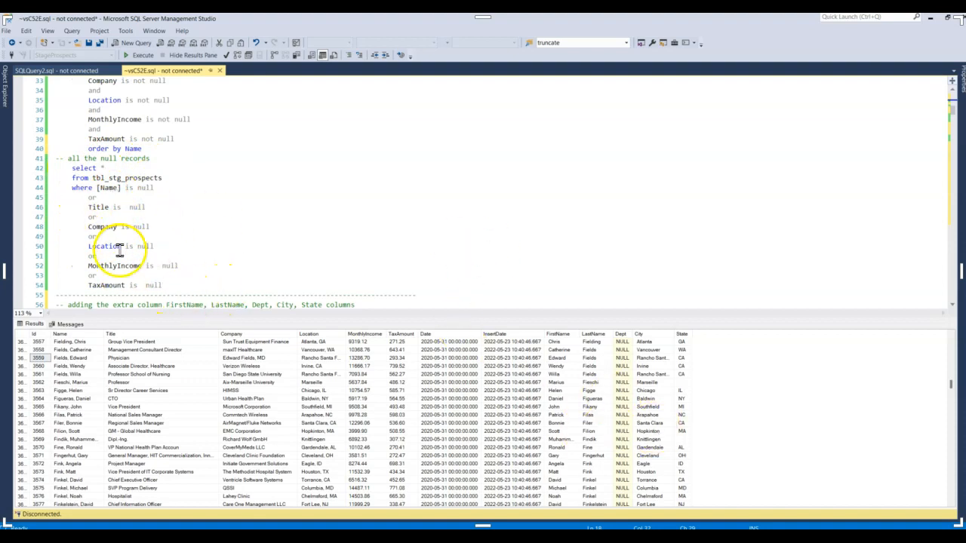
pyautogui.scroll(11, 548, 190)
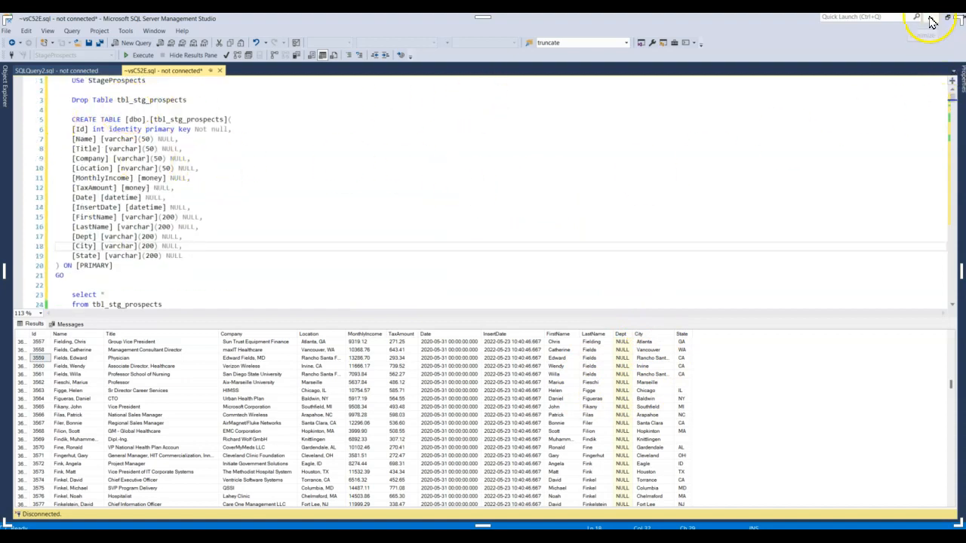
pyautogui.scroll(-9, 505, 143)
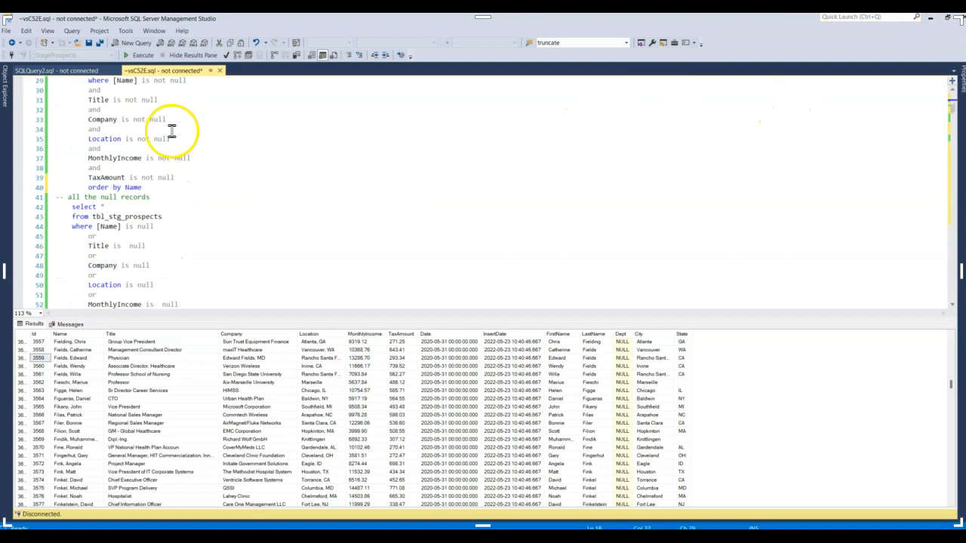
# - Minimize Management Studio and the browser, and reload all externally modified items of the Integration Services project in Visual Studio
pyautogui.click(932, 24)
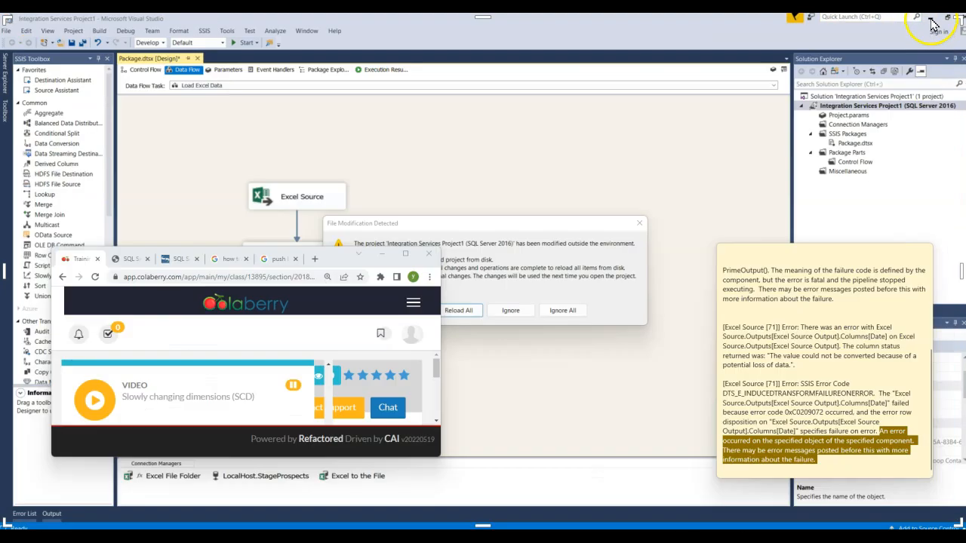
pyautogui.click(382, 254)
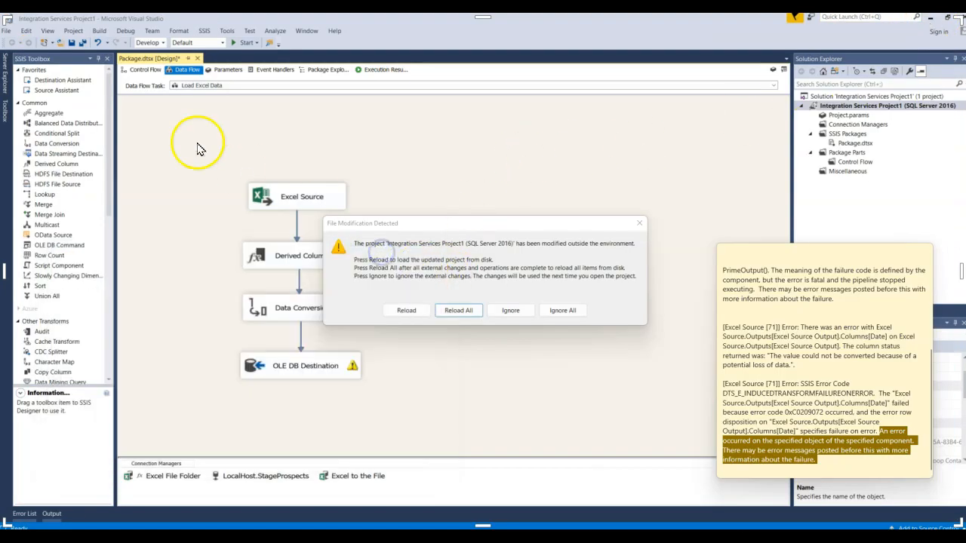
pyautogui.click(446, 312)
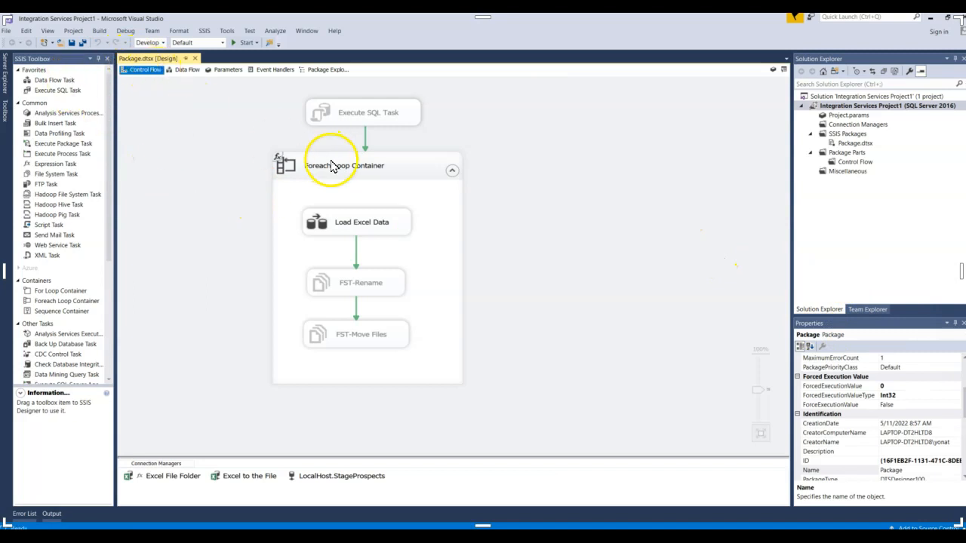
# - Open the data flow of the Load Excel Data task inside the Foreach Loop Container
pyautogui.click(344, 225)
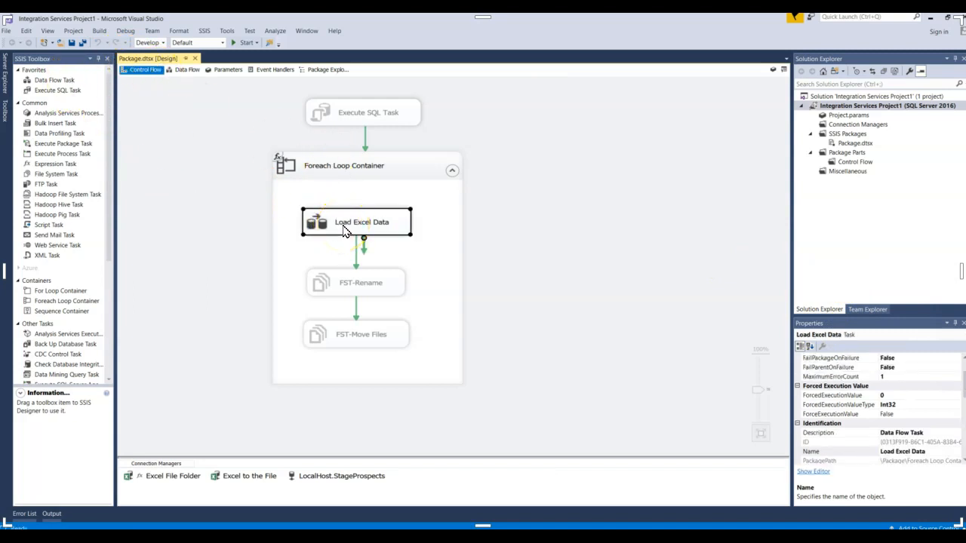
pyautogui.click(47, 126)
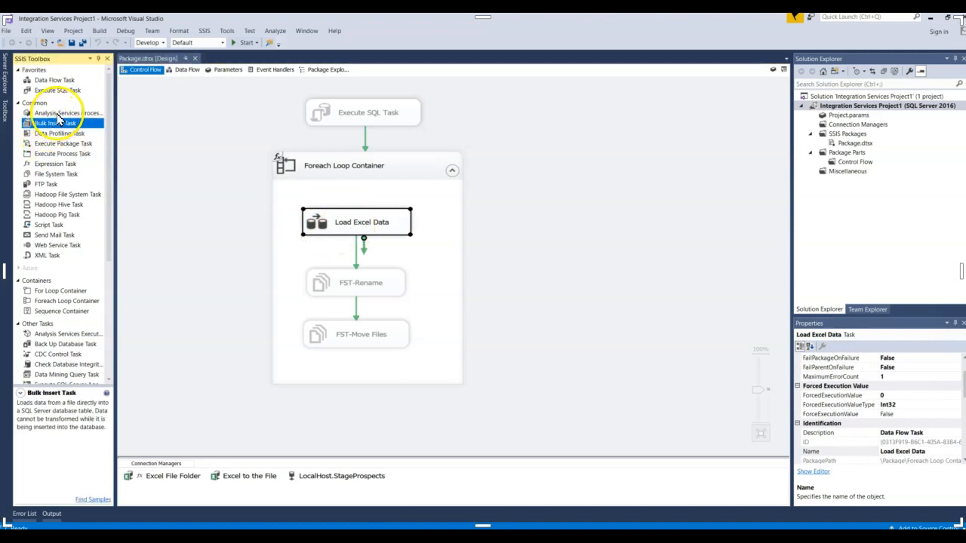
pyautogui.doubleClick(356, 222)
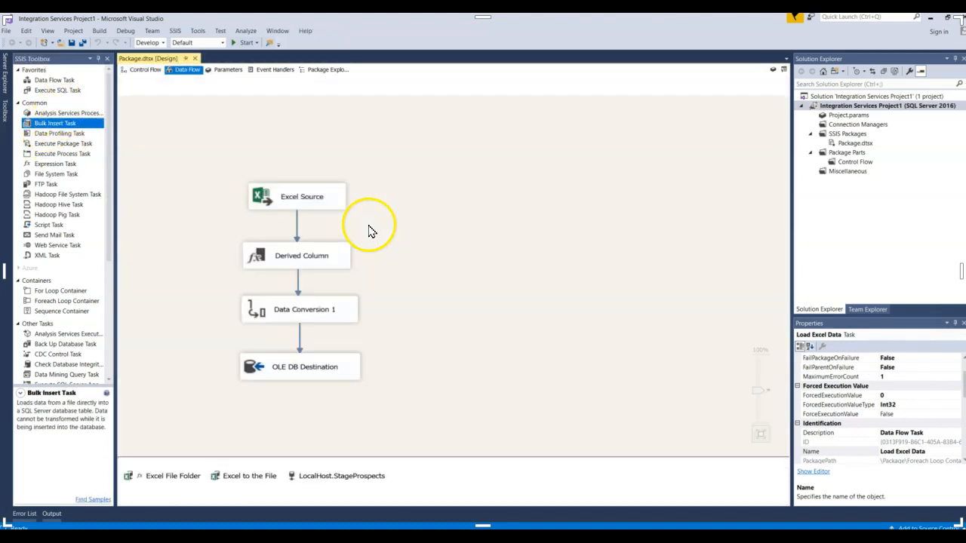
# - Go over the Excel Source, Derived Column, Data Conversion 1 and OLE DB Destination components of the data flow
pyautogui.click(302, 202)
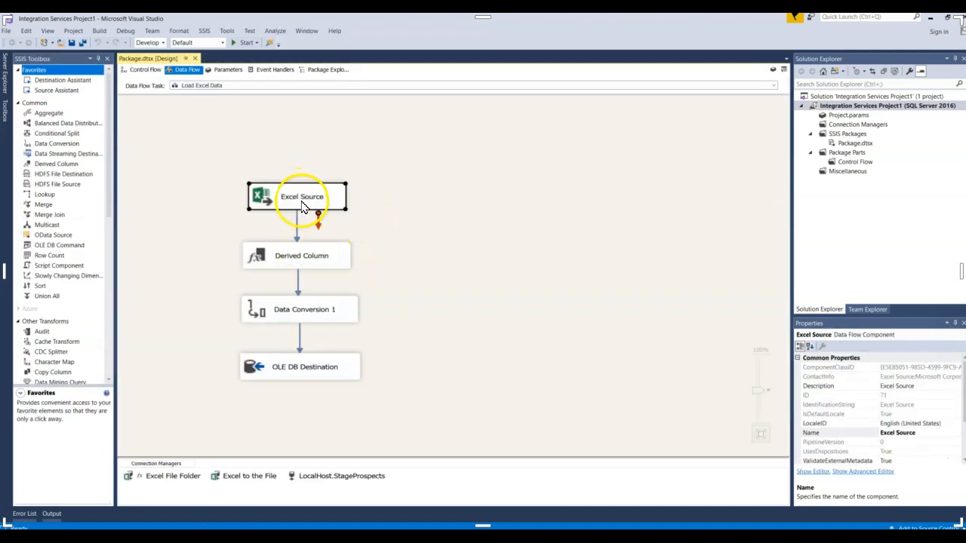
pyautogui.click(301, 377)
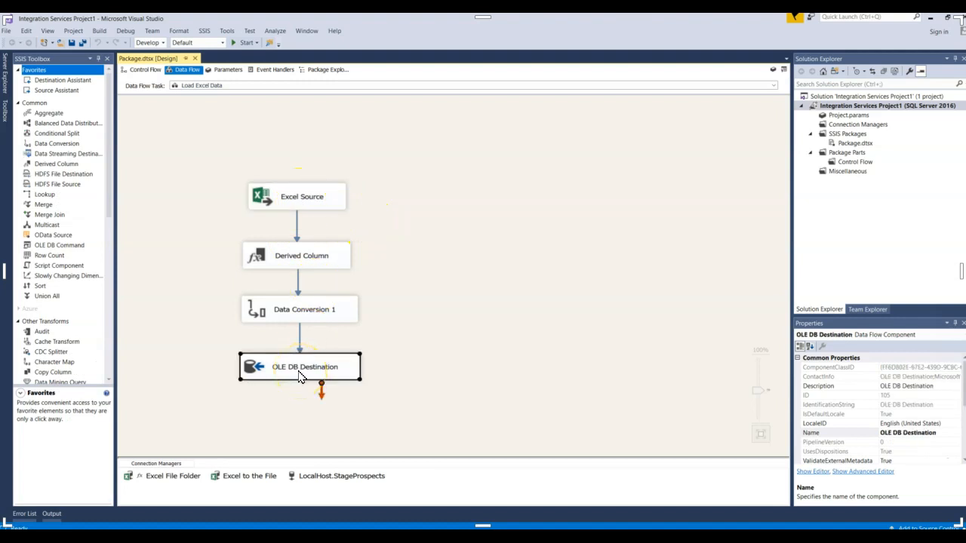
pyautogui.click(329, 313)
pyautogui.click(321, 260)
pyautogui.click(320, 310)
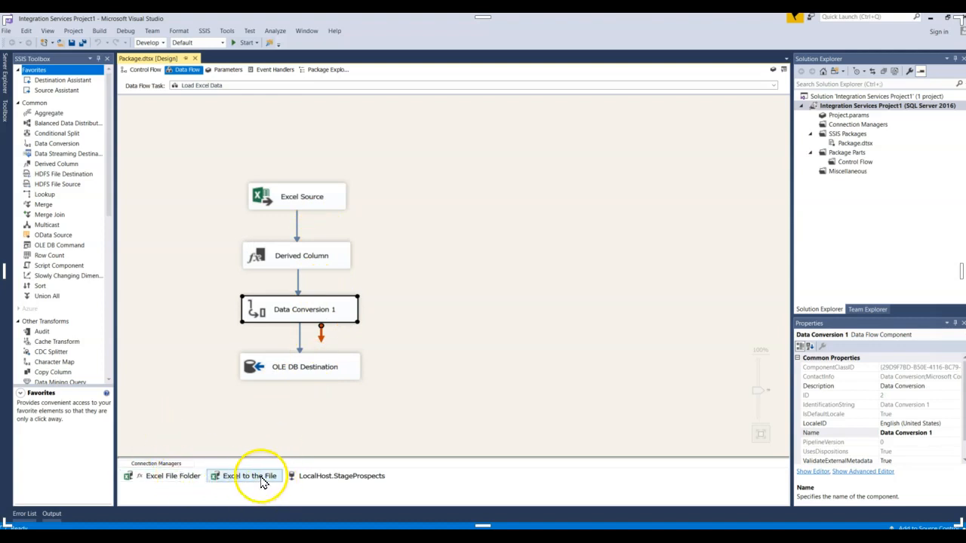
# - View the available new connection types and inspect the settings of the Excel to the File connection manager
pyautogui.rightClick(436, 485)
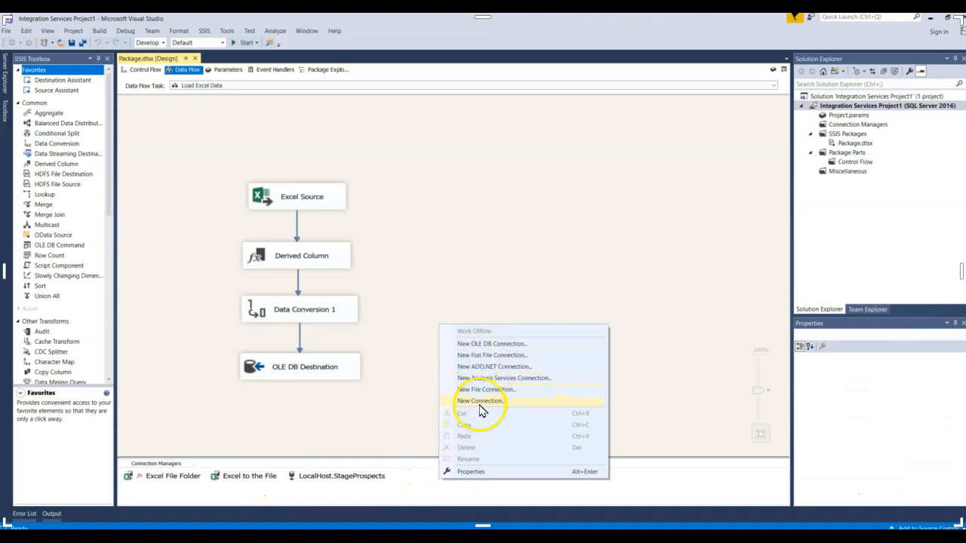
pyautogui.click(405, 501)
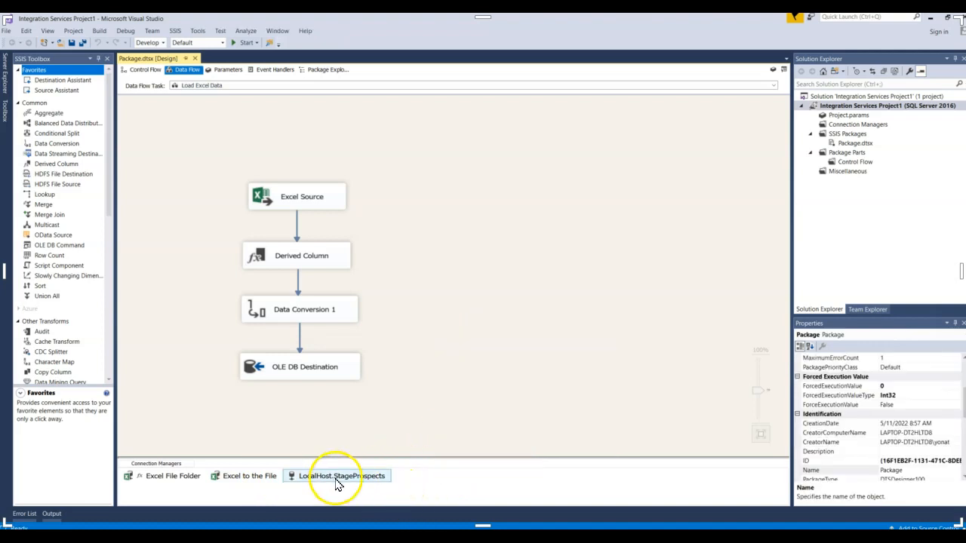
pyautogui.doubleClick(232, 483)
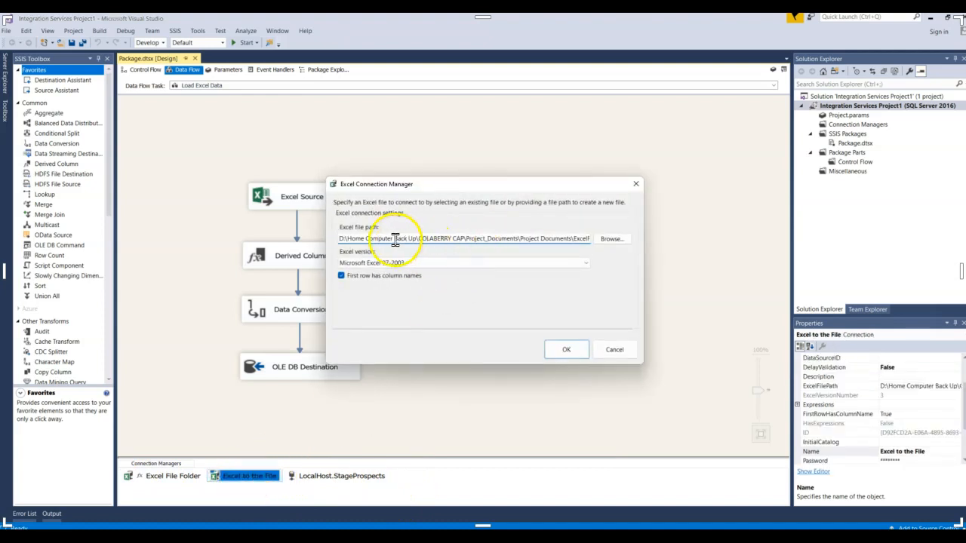
pyautogui.click(617, 350)
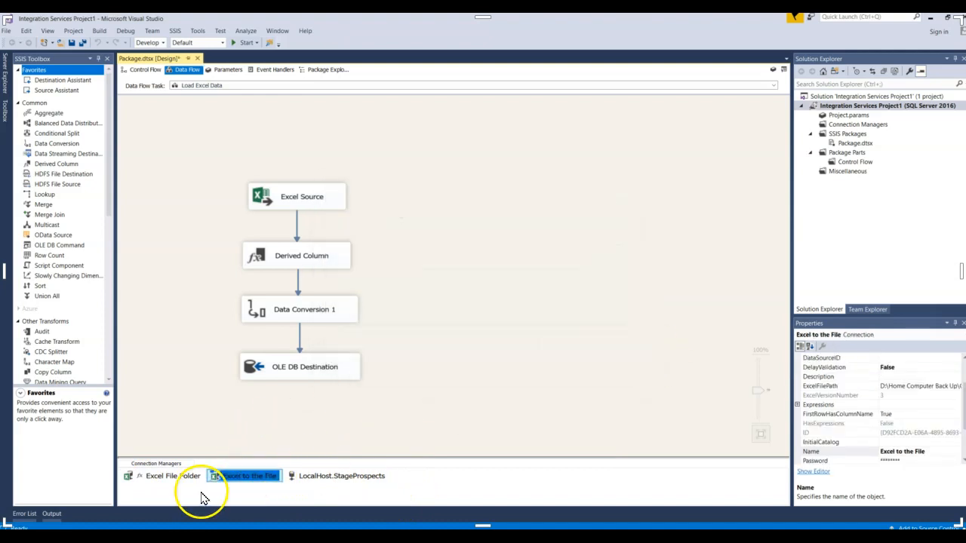
# - Inspect the file path and Excel version settings of the Excel File Folder connection manager
pyautogui.click(149, 479)
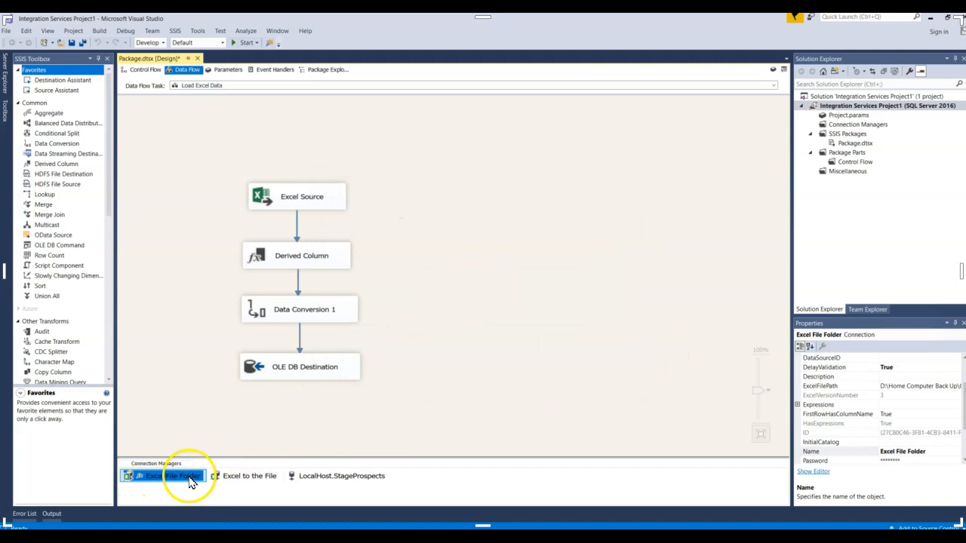
pyautogui.rightClick(190, 481)
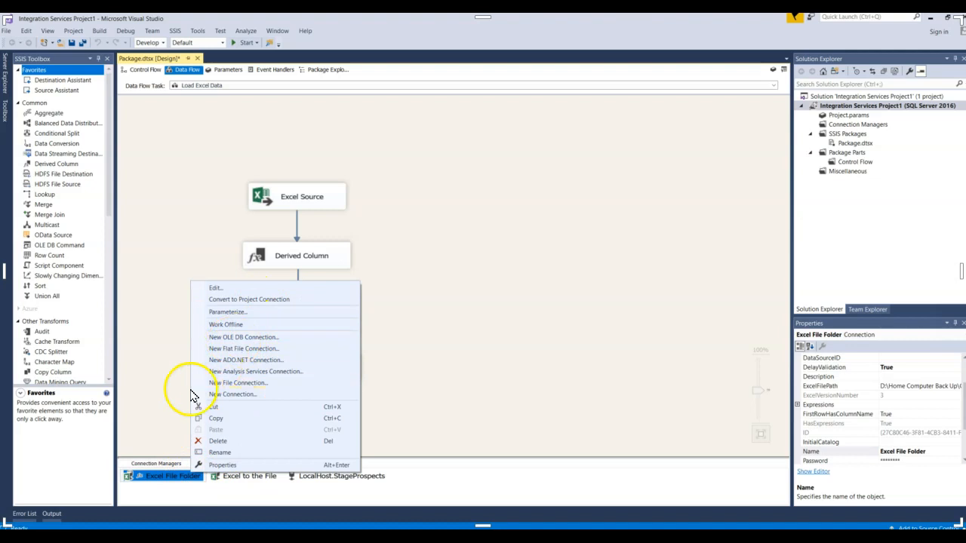
pyautogui.click(222, 292)
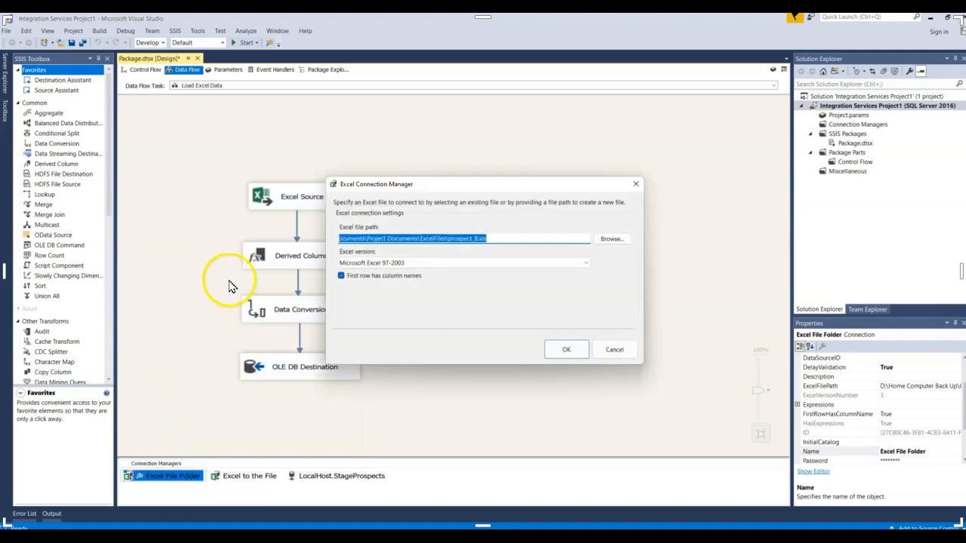
pyautogui.click(492, 241)
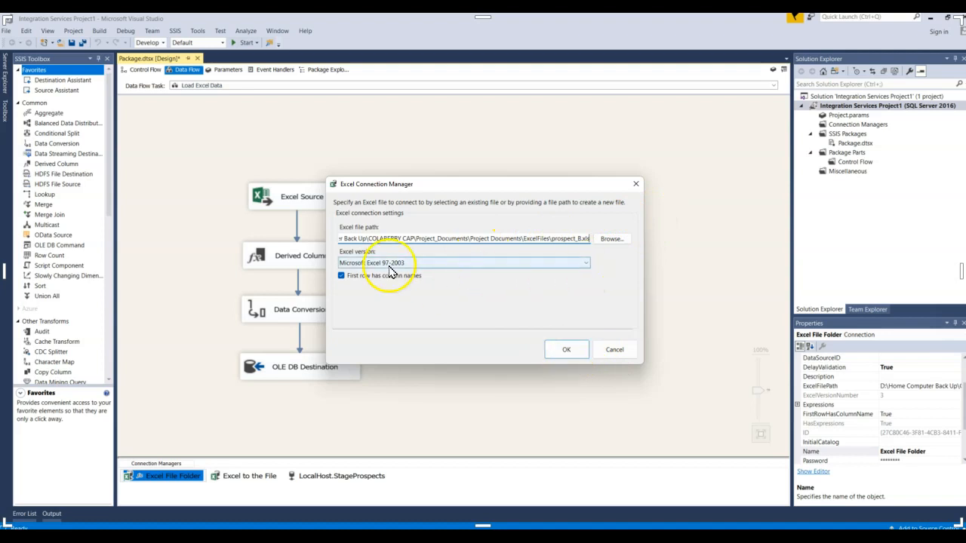
pyautogui.click(566, 349)
pyautogui.click(434, 384)
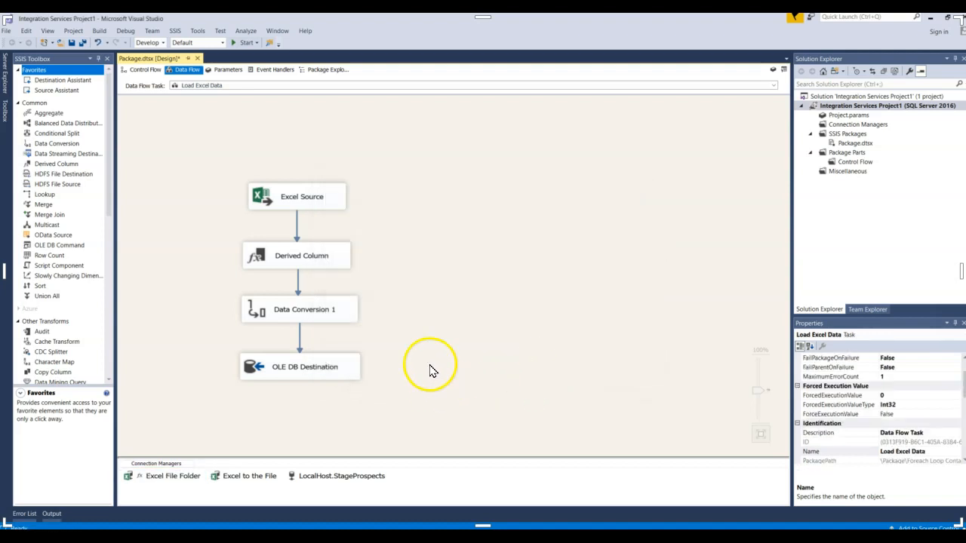
# - Review the Excel Source's connection settings and the data types of its external and output Name columns
pyautogui.doubleClick(322, 210)
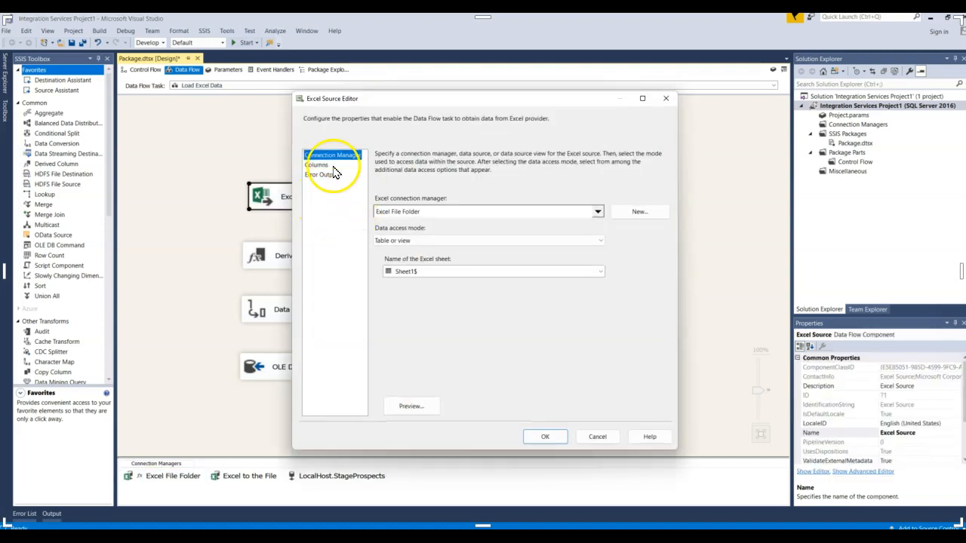
pyautogui.click(320, 166)
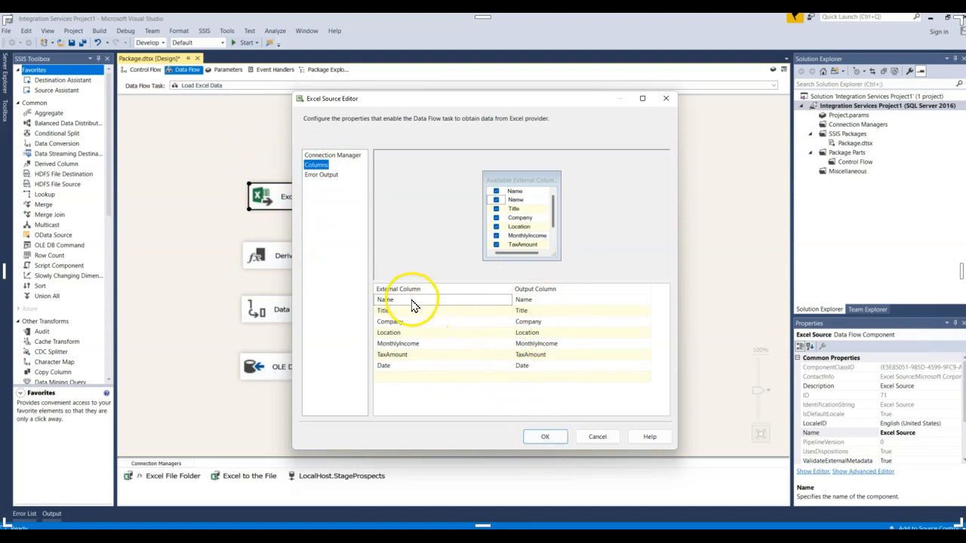
pyautogui.moveTo(412, 304)
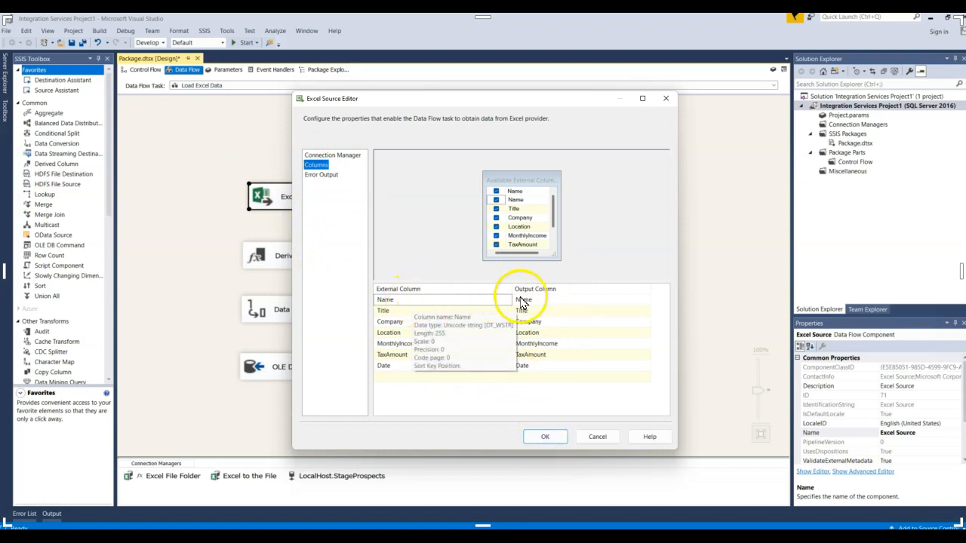
pyautogui.moveTo(540, 306)
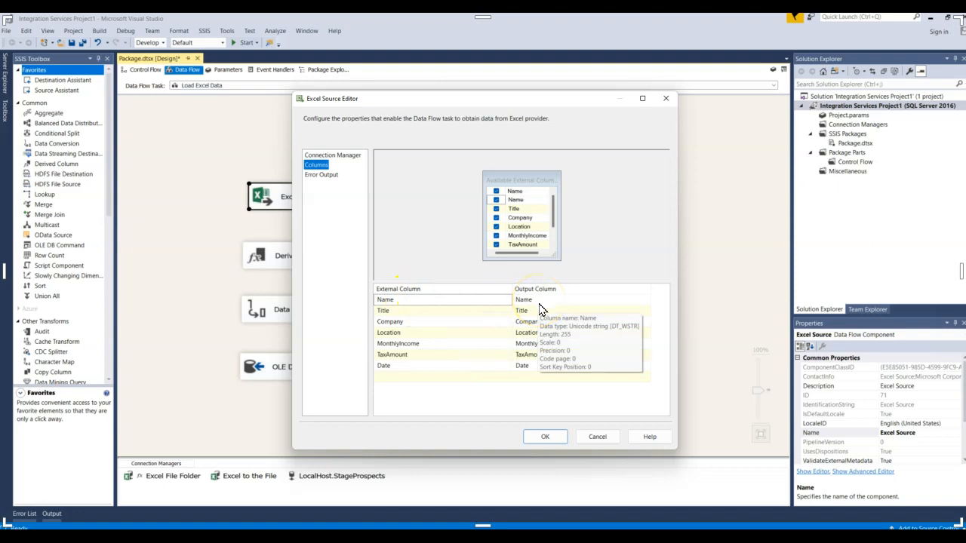
pyautogui.click(546, 437)
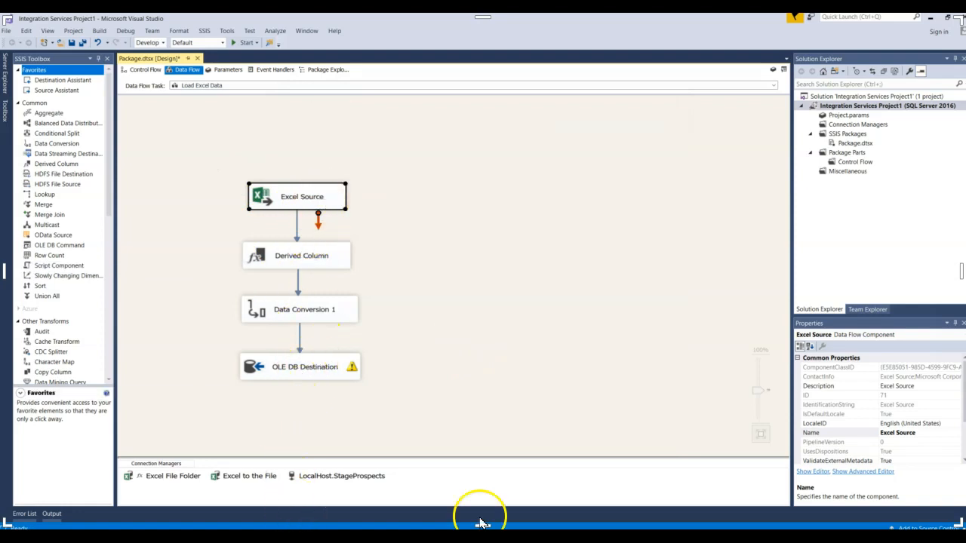
# - Switch to Management Studio to check the column types in the CREATE TABLE script for tbl_stg_prospects, and return to Visual Studio
pyautogui.click(462, 536)
pyautogui.scroll(10, 153, 140)
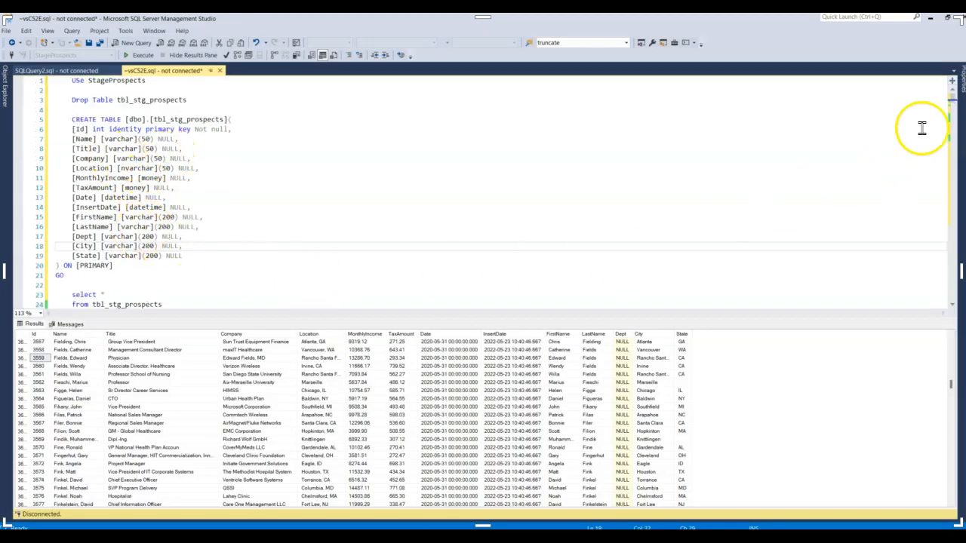
pyautogui.click(930, 18)
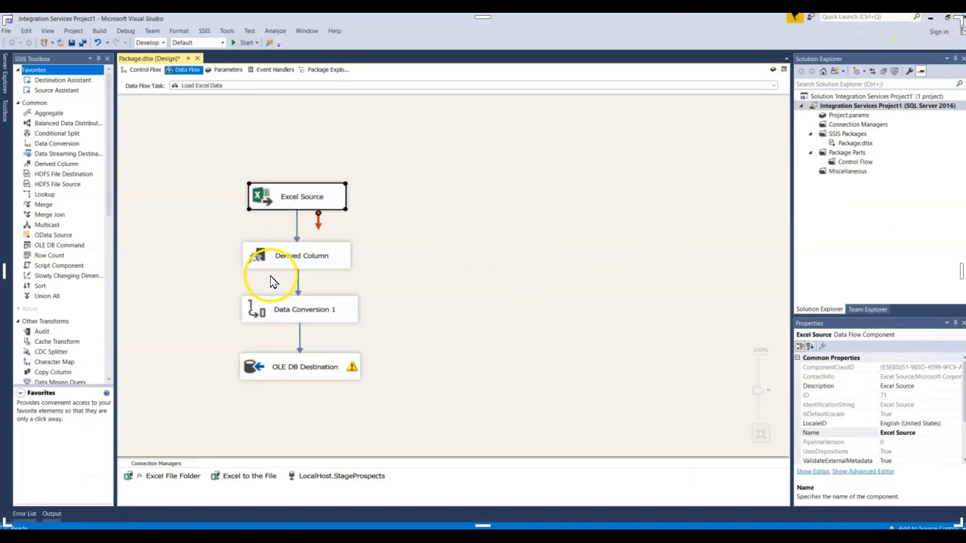
# - Go over the data flow components from Excel Source through Derived Column to Data Conversion 1
pyautogui.click(325, 311)
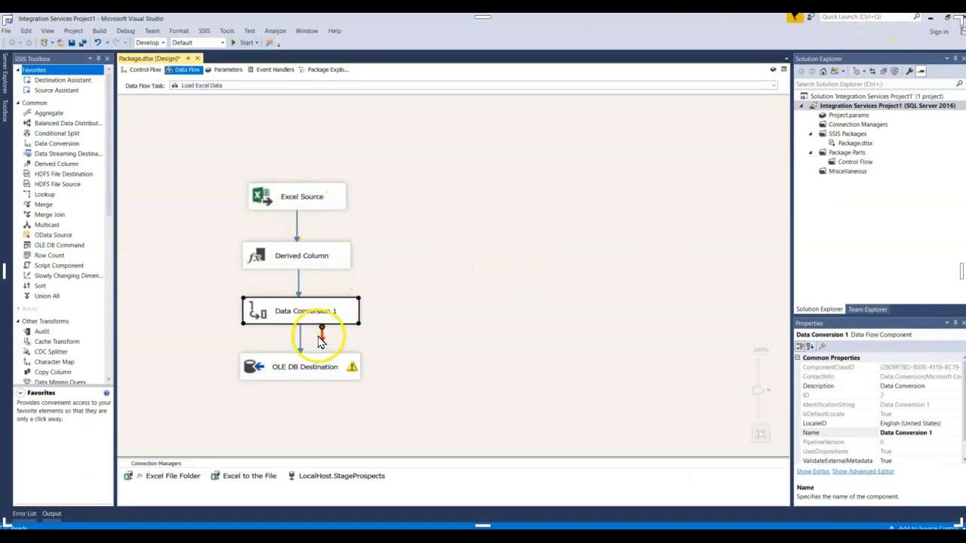
pyautogui.click(469, 291)
pyautogui.click(300, 251)
pyautogui.click(302, 318)
pyautogui.click(302, 347)
pyautogui.click(311, 205)
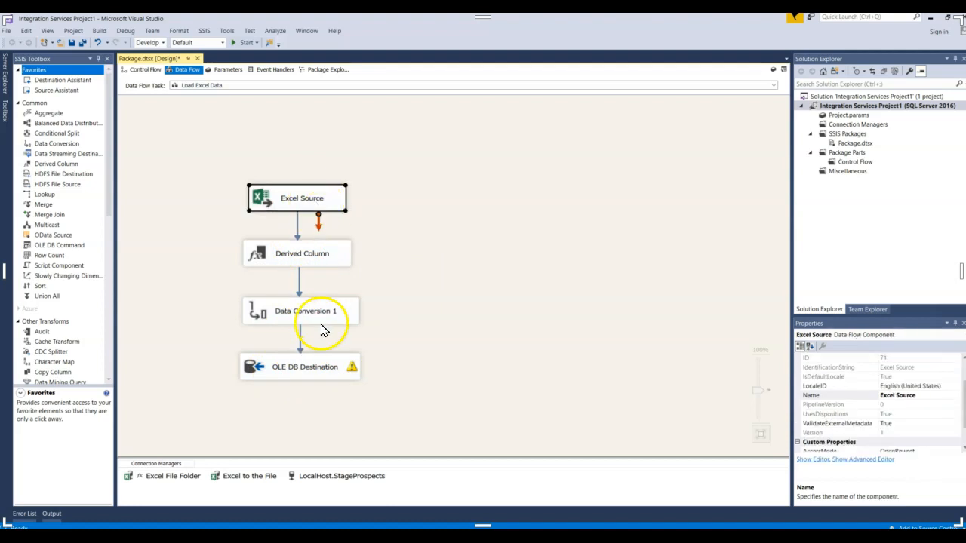
# - Review the input columns, output aliases and data types in the Data Conversion 1 transformation, including the LastName and Name rows
pyautogui.click(315, 317)
pyautogui.moveTo(305, 310); pyautogui.dragTo(306, 311)
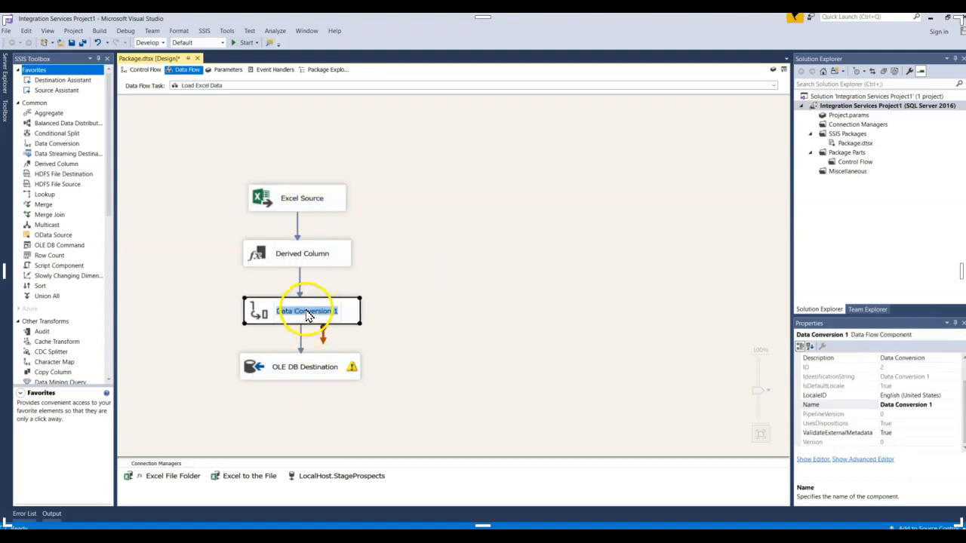
pyautogui.doubleClick(255, 310)
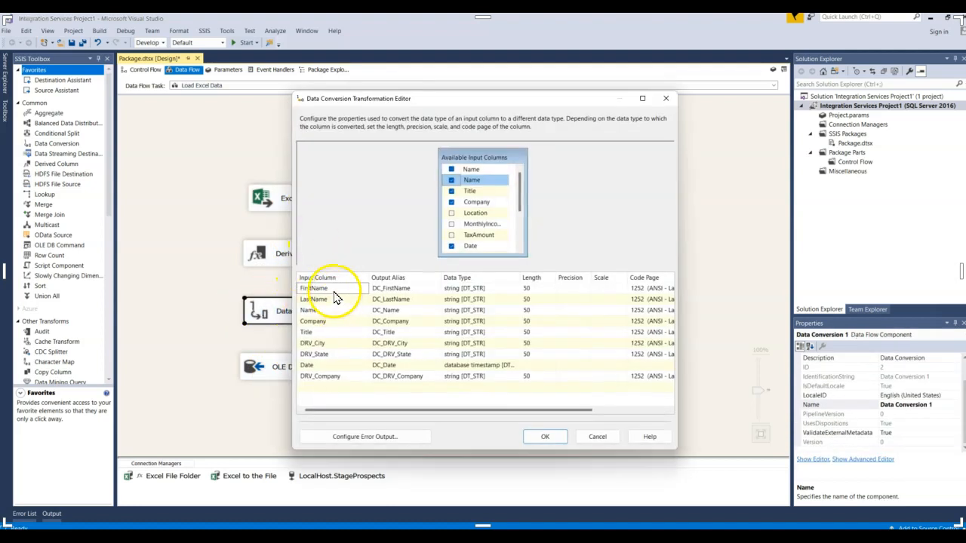
pyautogui.click(317, 300)
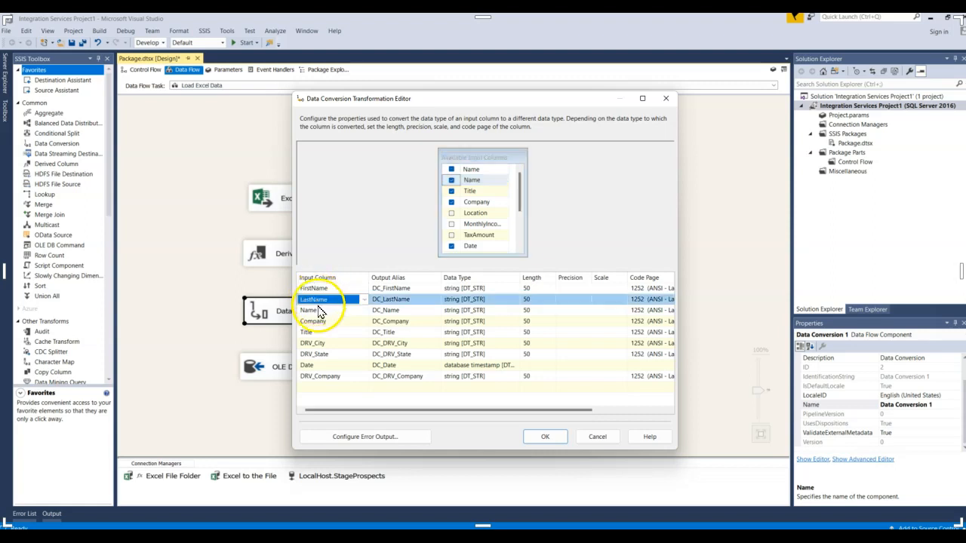
pyautogui.click(318, 312)
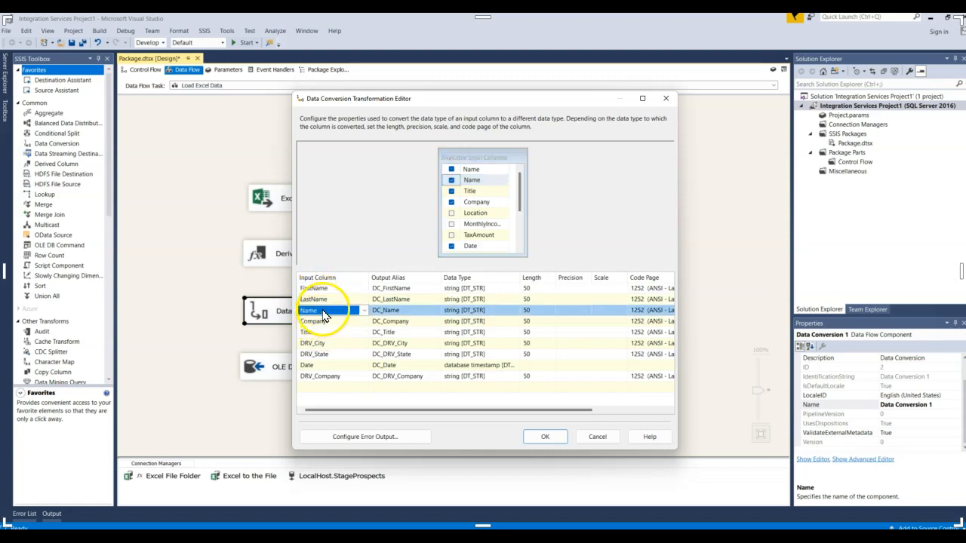
pyautogui.click(324, 302)
pyautogui.click(322, 312)
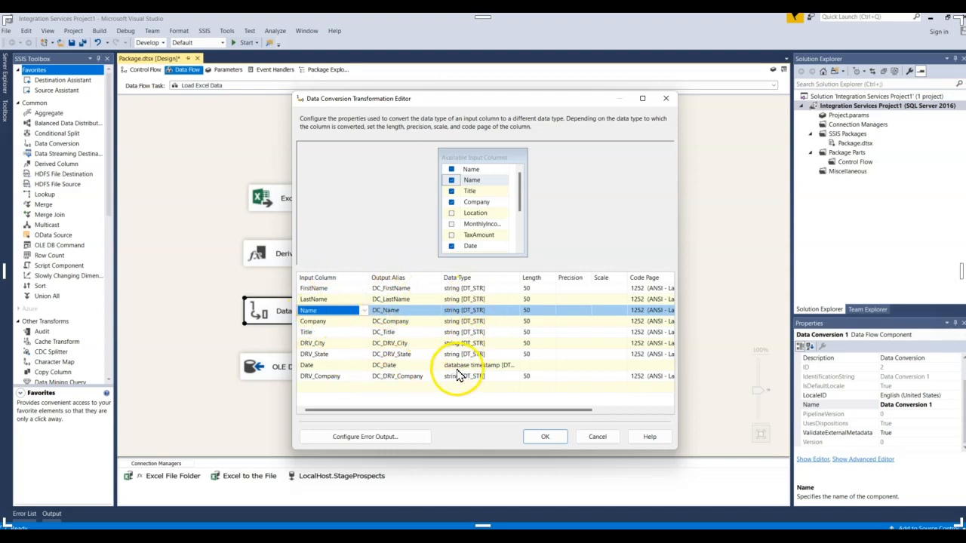
pyautogui.click(541, 437)
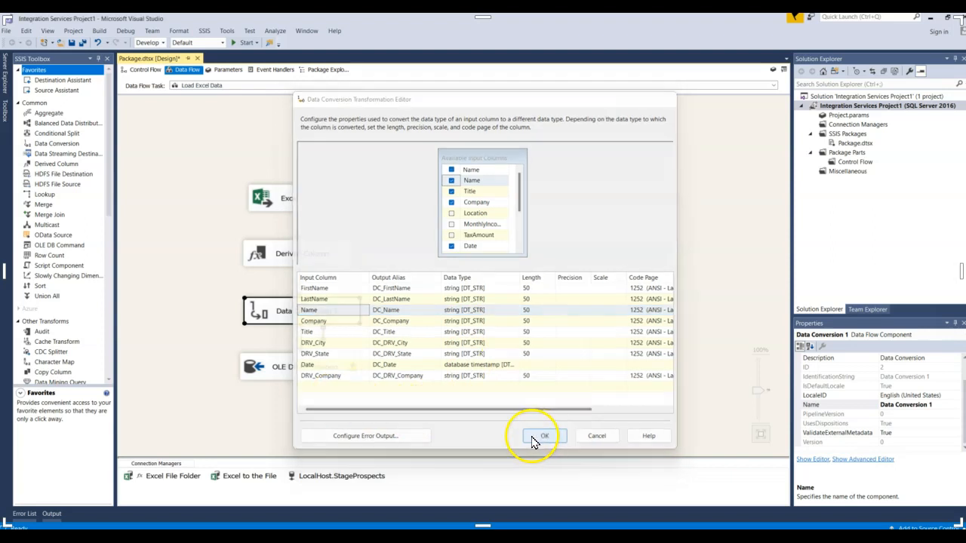
# - Review the OLE DB Destination's connection, target table and input-to-destination column mappings
pyautogui.doubleClick(313, 381)
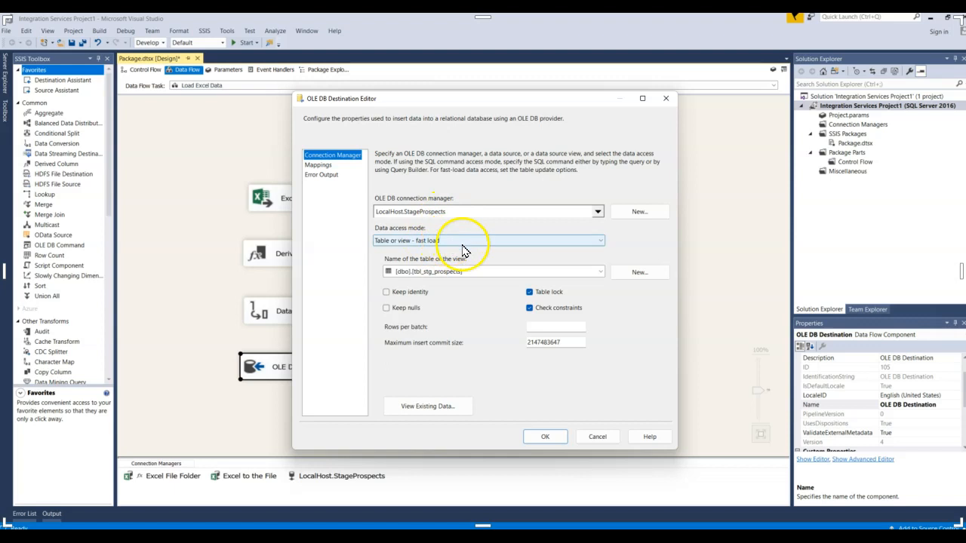
pyautogui.click(320, 165)
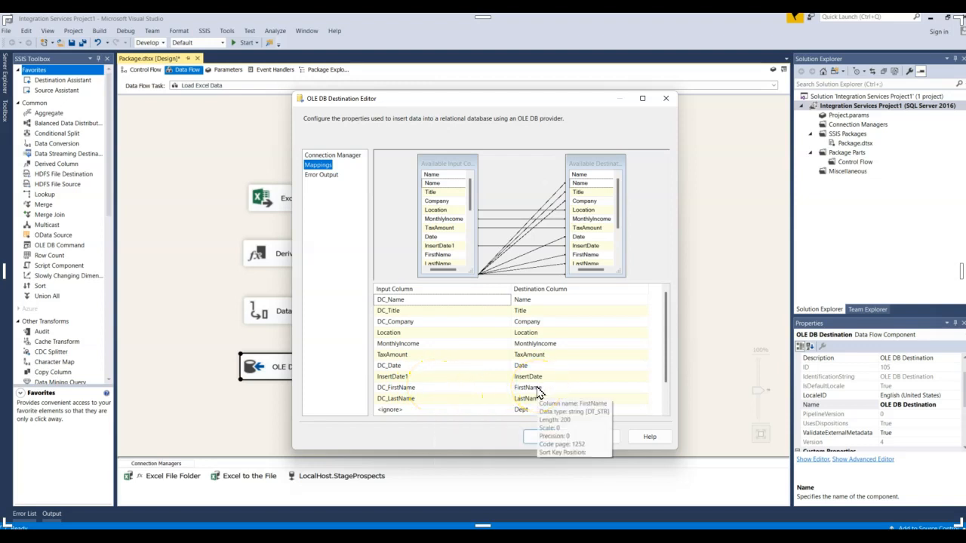
pyautogui.click(551, 438)
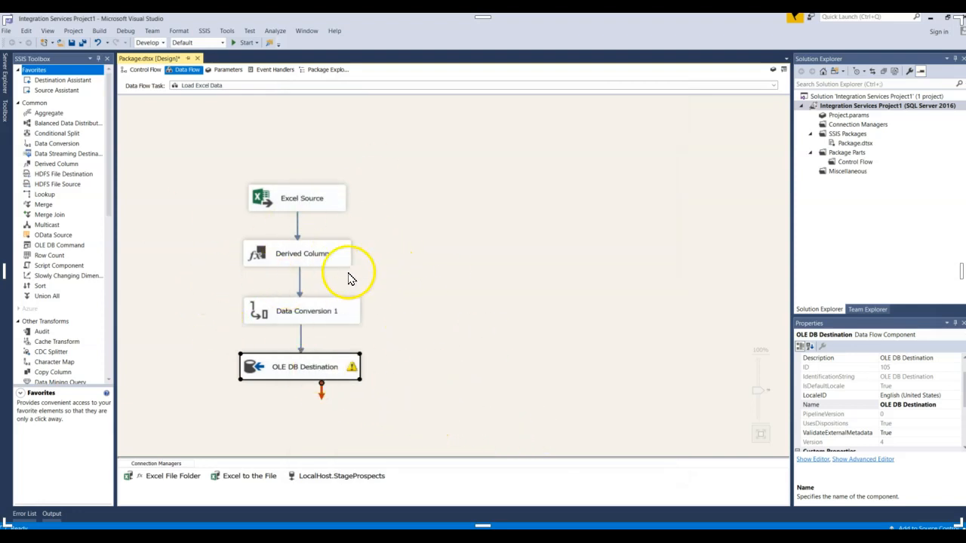
pyautogui.click(444, 195)
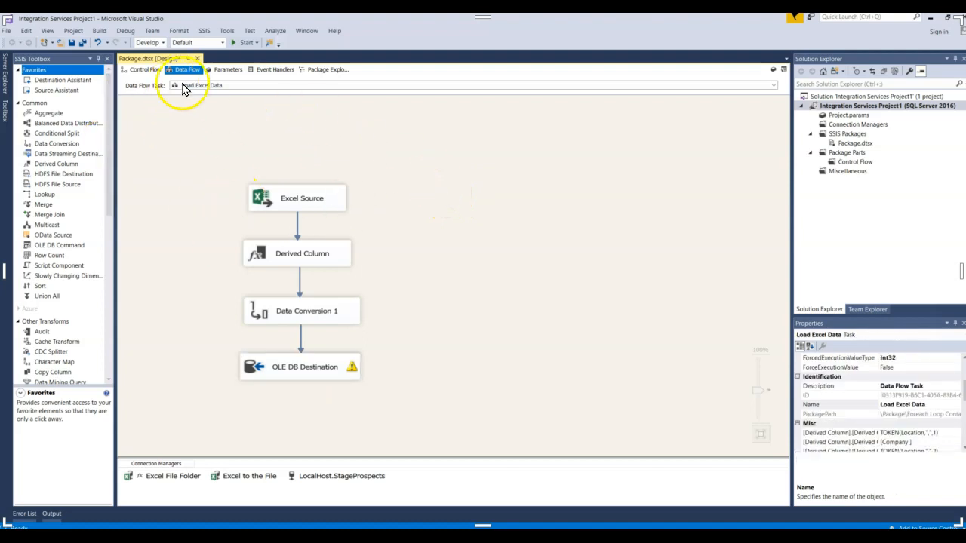
# - Run the package, check the execution of the Load Excel Data data flow, and stop debugging
pyautogui.click(146, 70)
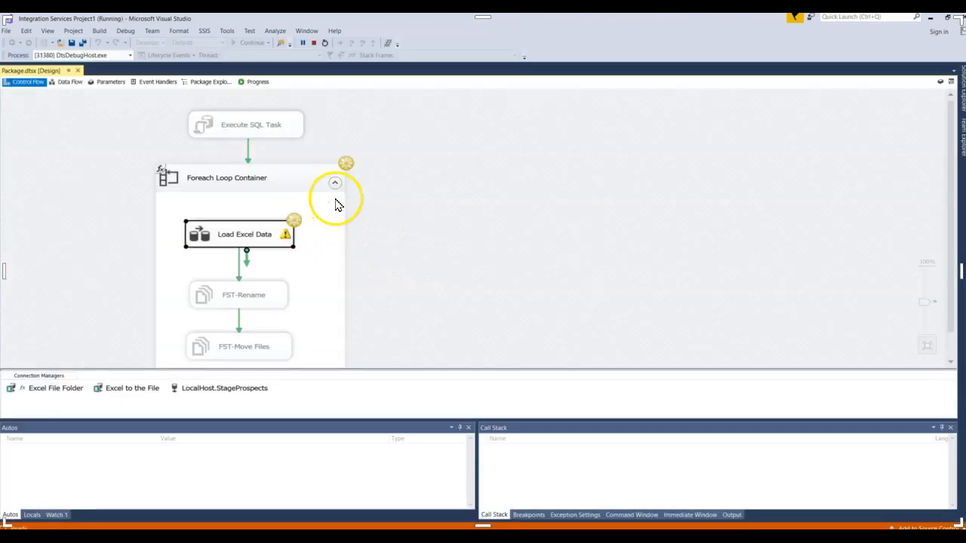
pyautogui.click(68, 81)
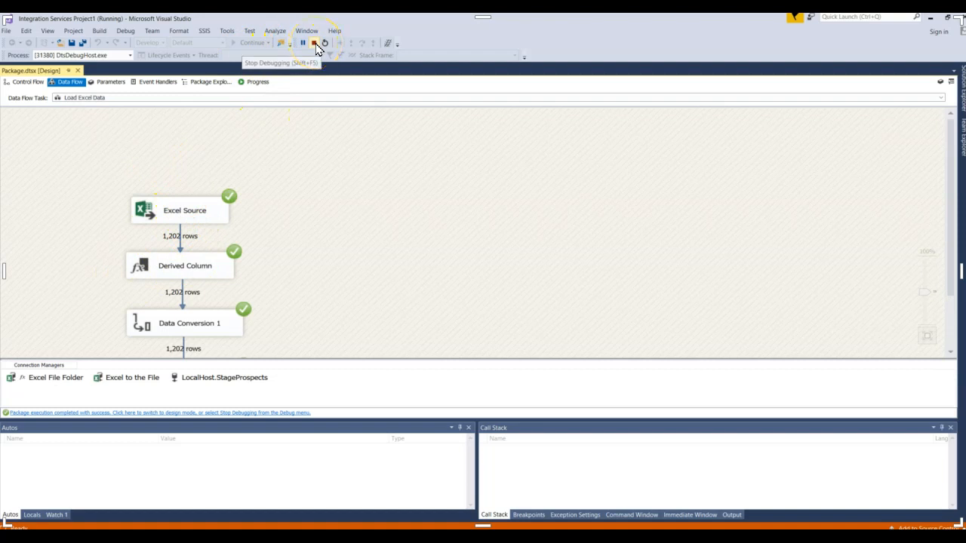
pyautogui.click(314, 43)
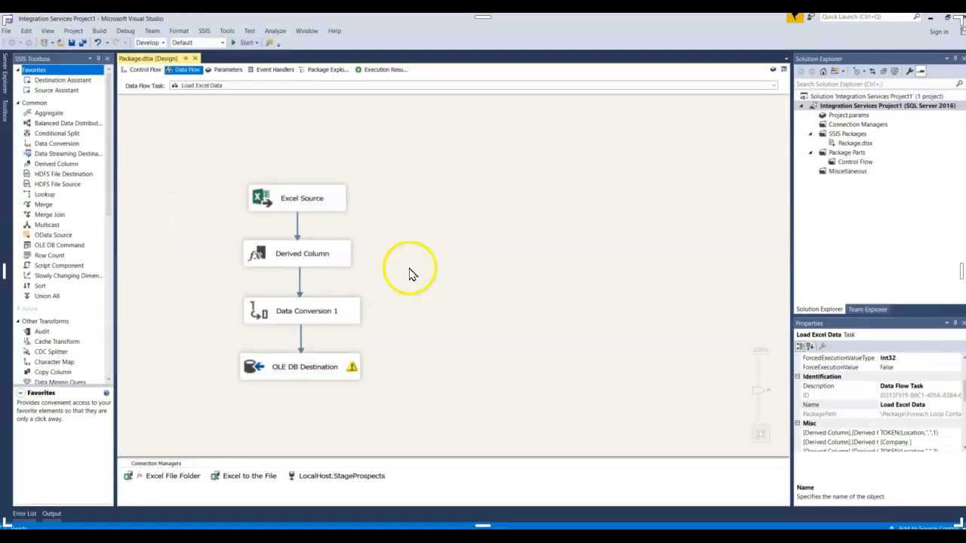
# - Point out the Load Excel Data task in the control flow and view the prospect source files in File Explorer's ExcelFiles folder
pyautogui.click(147, 72)
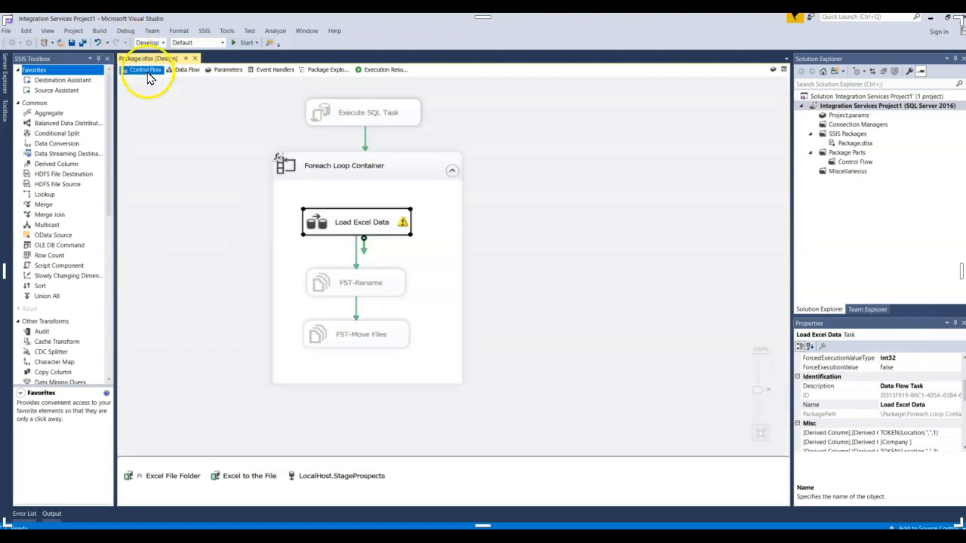
pyautogui.click(344, 225)
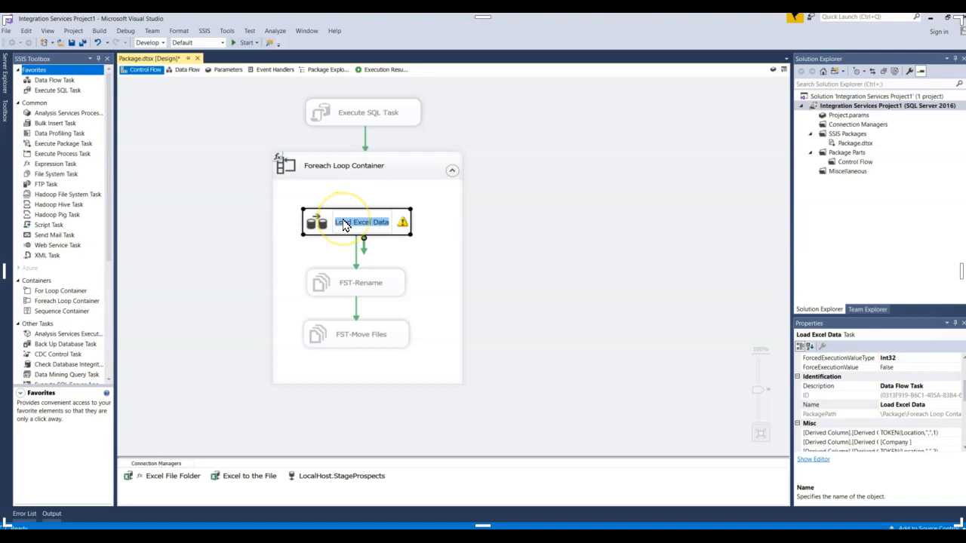
pyautogui.click(321, 224)
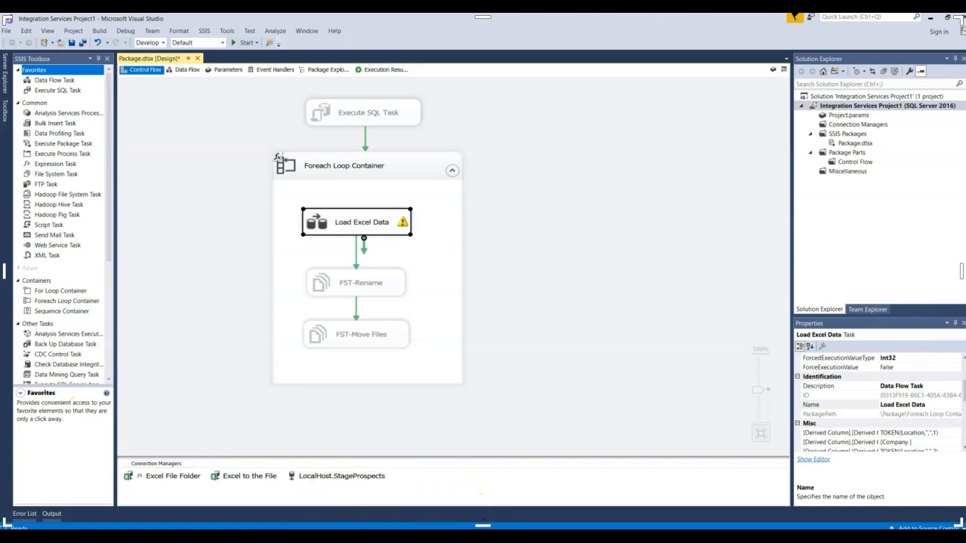
pyautogui.click(478, 536)
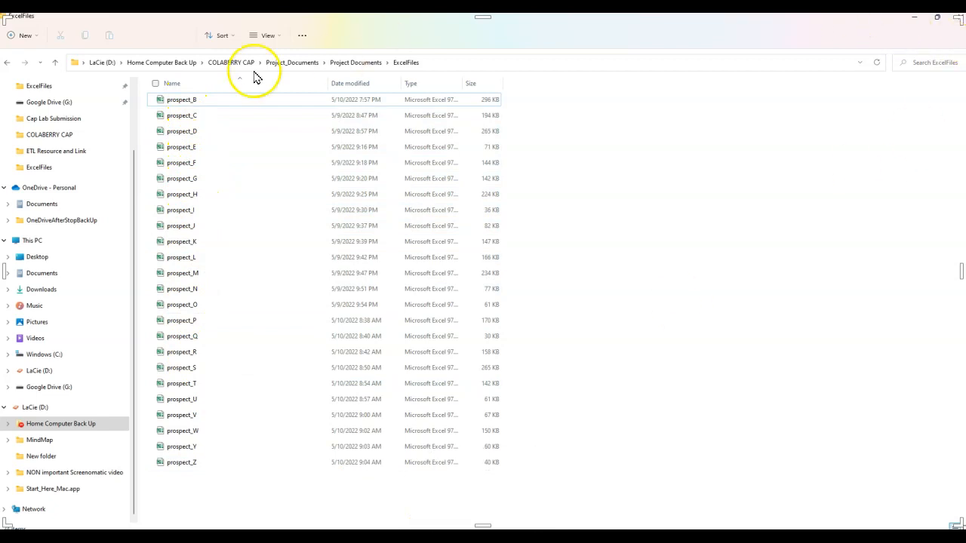
pyautogui.click(916, 20)
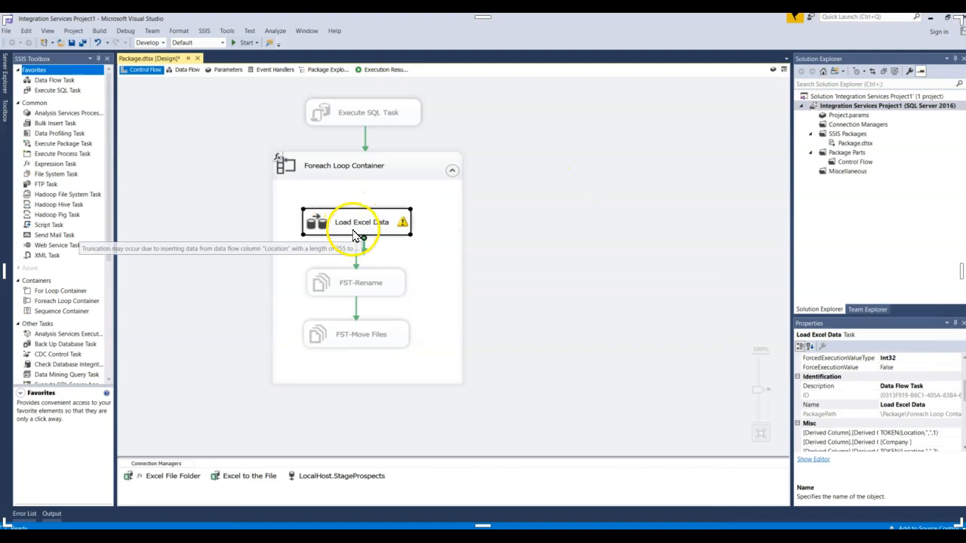
# - Reopen the Load Excel Data data flow and recheck the Excel Source's columns and connection manager settings
pyautogui.doubleClick(355, 235)
pyautogui.doubleClick(334, 197)
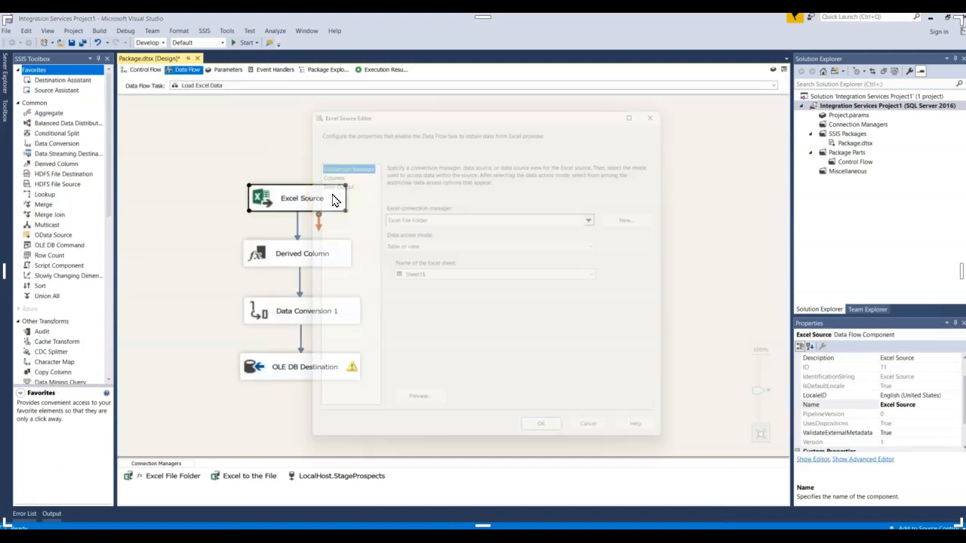
pyautogui.click(325, 165)
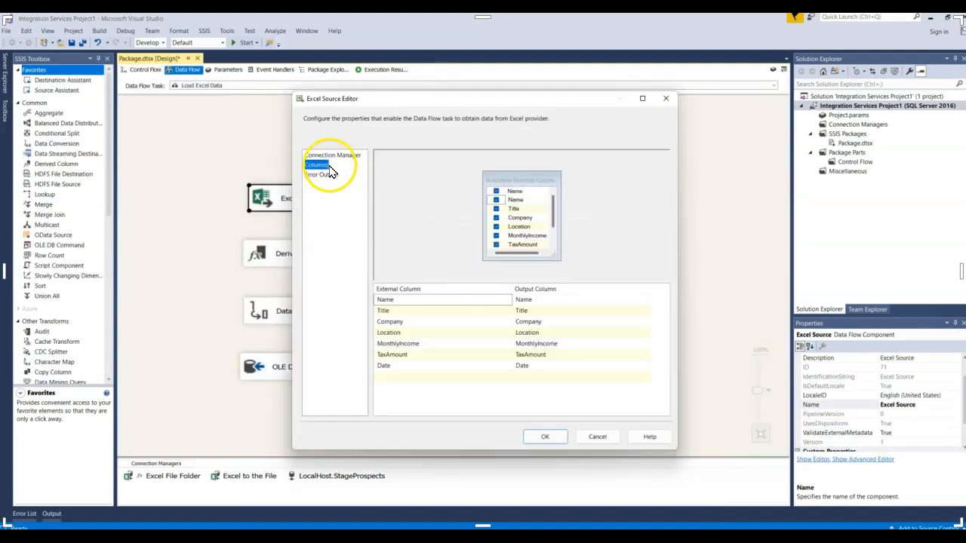
pyautogui.click(334, 156)
pyautogui.click(665, 98)
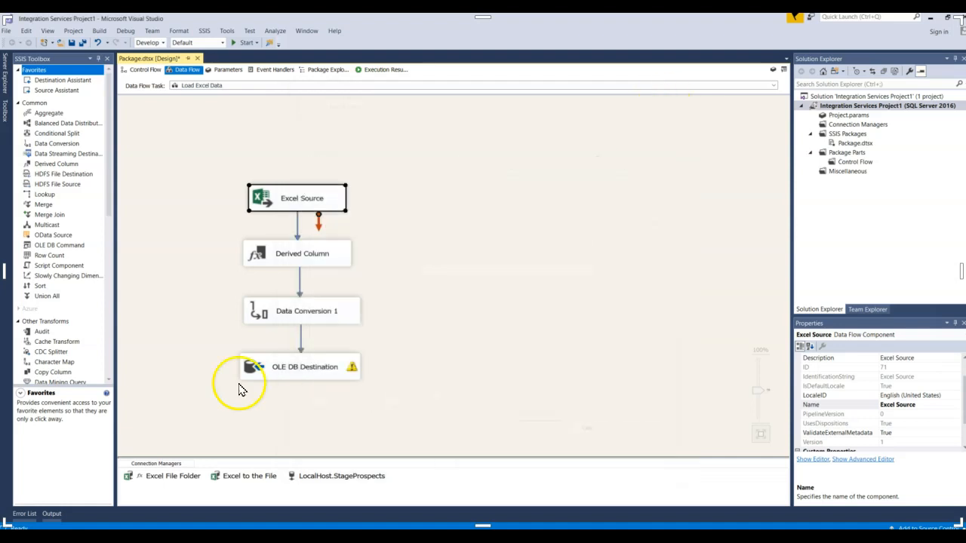
# - Review the Excel file path configured in the Excel File Folder connection manager, then close it without changes
pyautogui.doubleClick(173, 476)
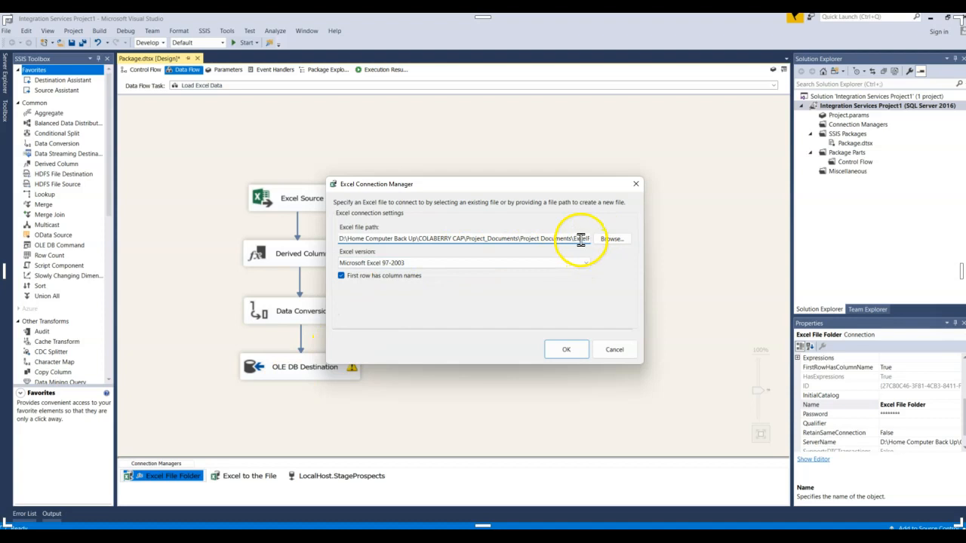
pyautogui.click(582, 238)
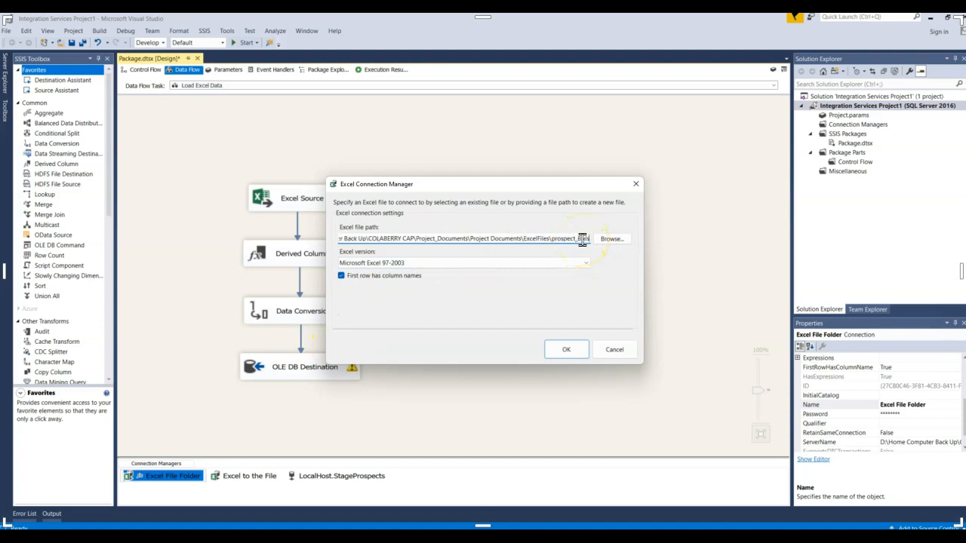
pyautogui.click(623, 353)
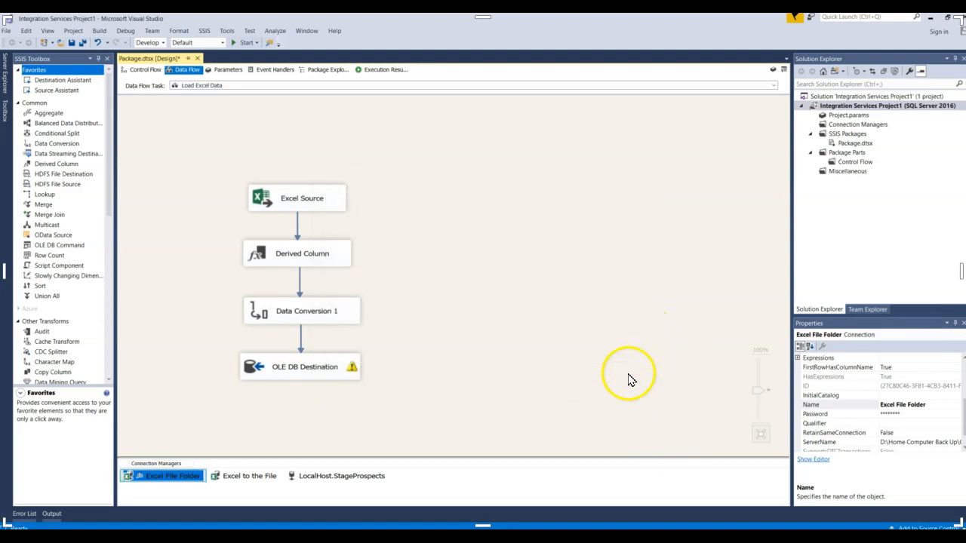
pyautogui.click(254, 455)
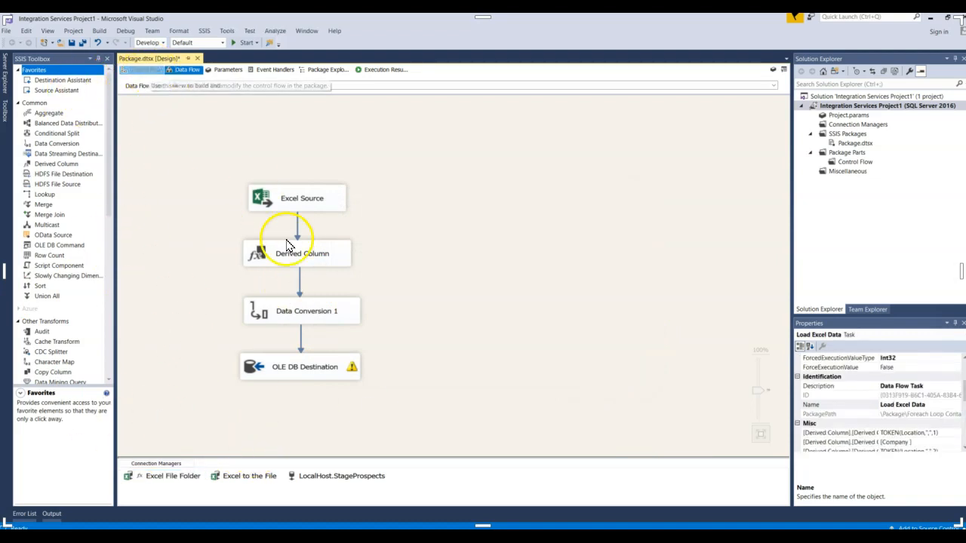
# - Return to the control flow and open the Foreach Loop Container's editor
pyautogui.click(148, 73)
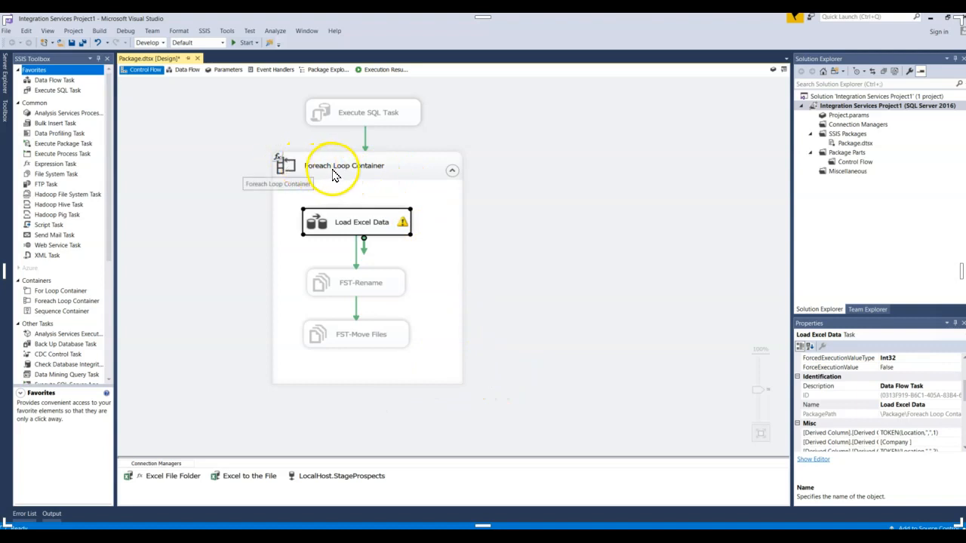
pyautogui.click(53, 123)
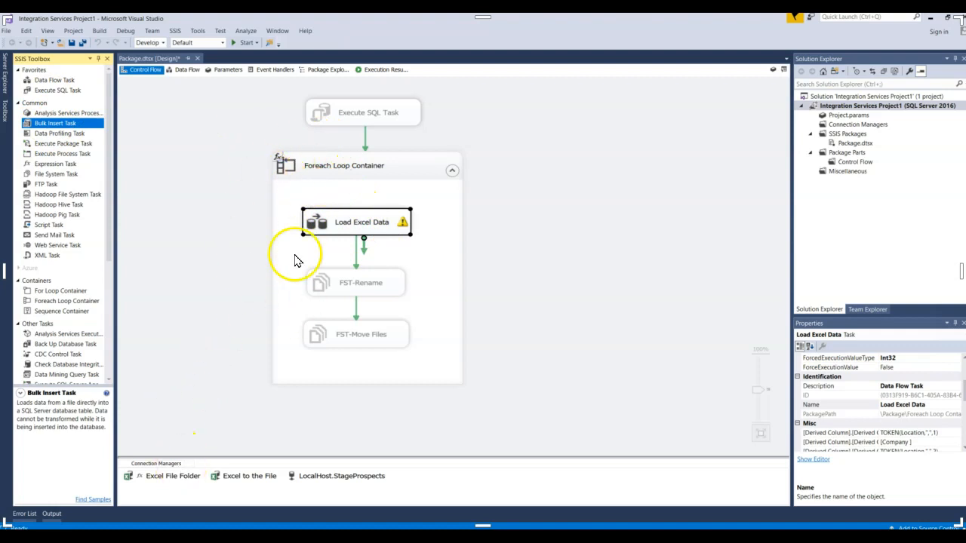
pyautogui.click(344, 166)
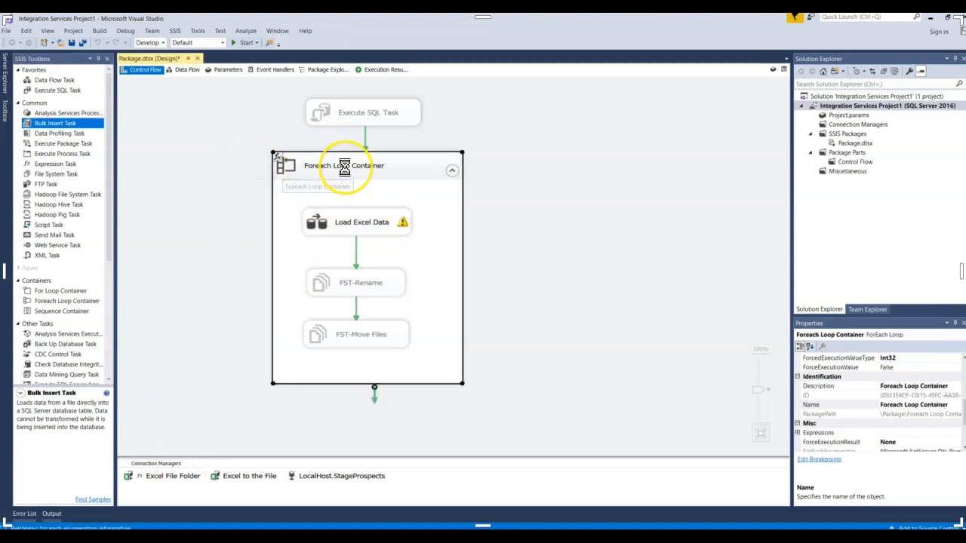
pyautogui.doubleClick(316, 169)
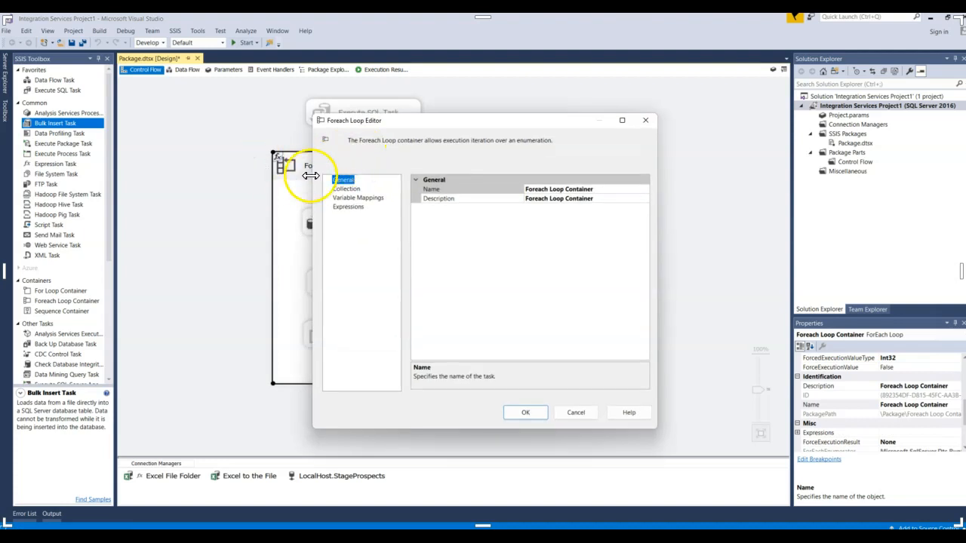
pyautogui.click(646, 120)
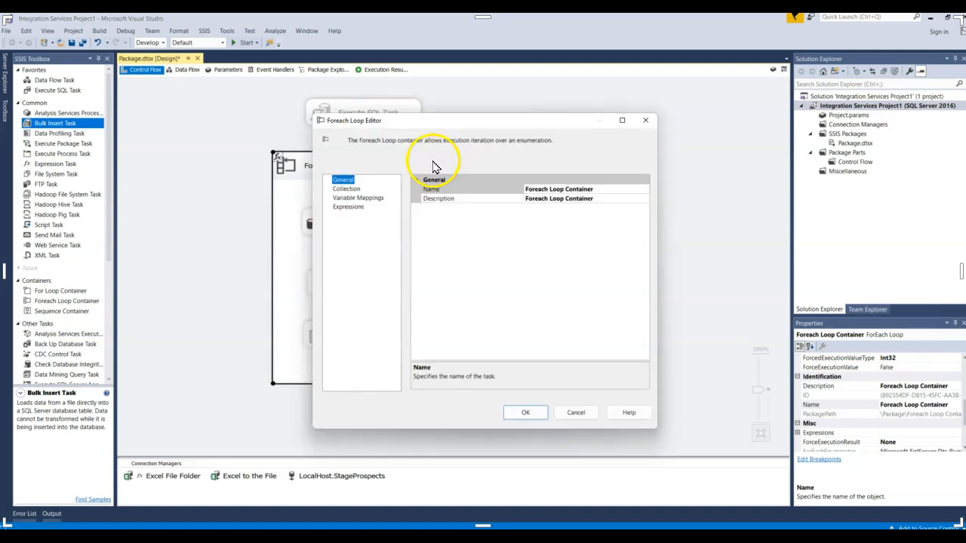
# - Review the loop's Collection settings: enumerator, expressions, folder, file filter and file name retrieval
pyautogui.click(351, 190)
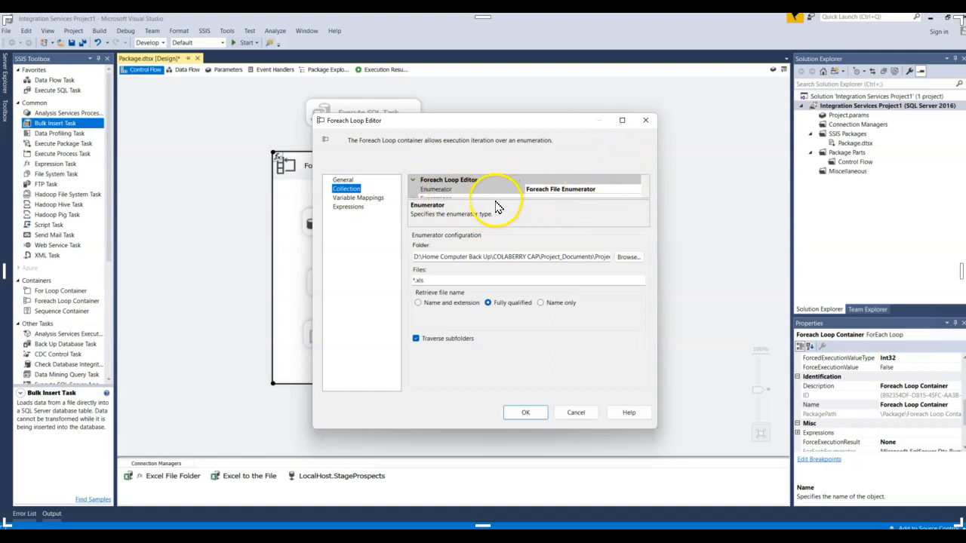
pyautogui.click(422, 198)
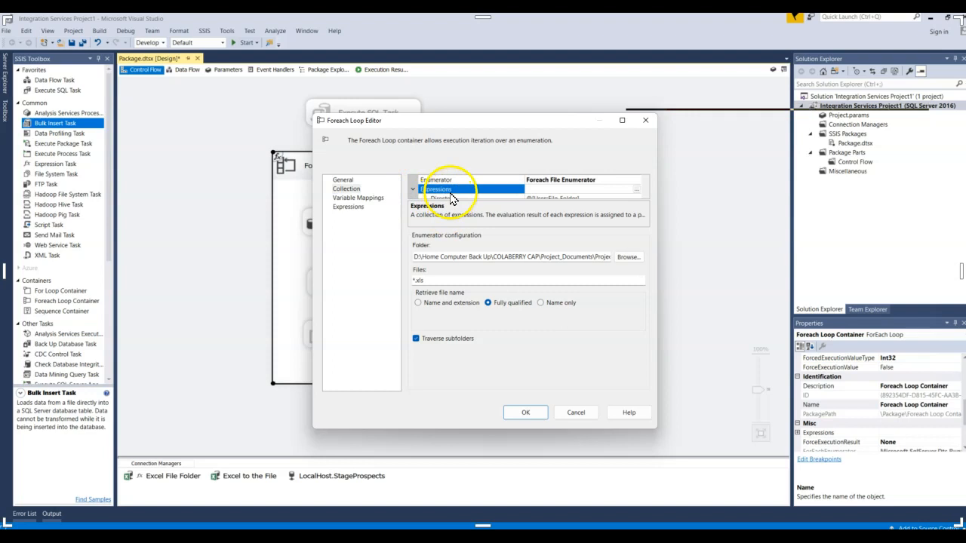
pyautogui.moveTo(455, 200); pyautogui.dragTo(476, 226)
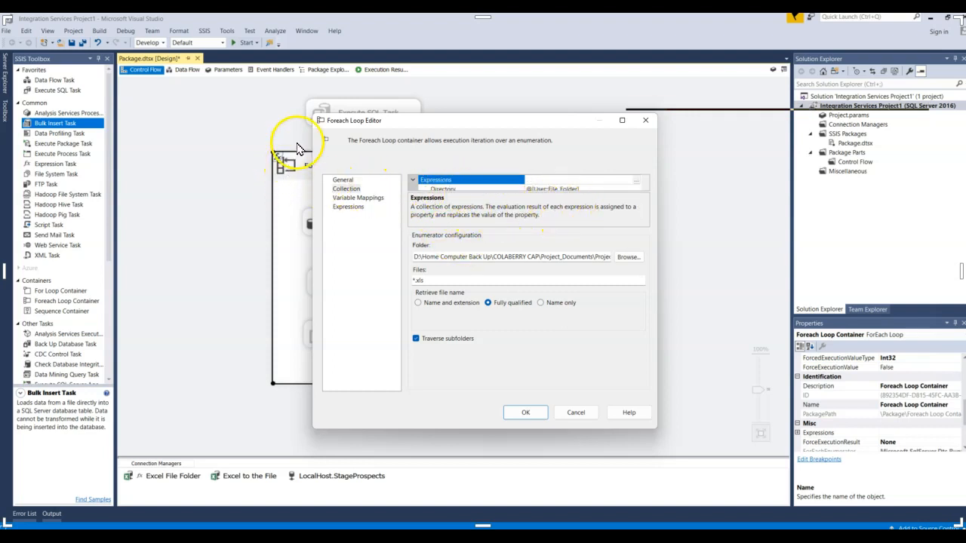
pyautogui.click(350, 190)
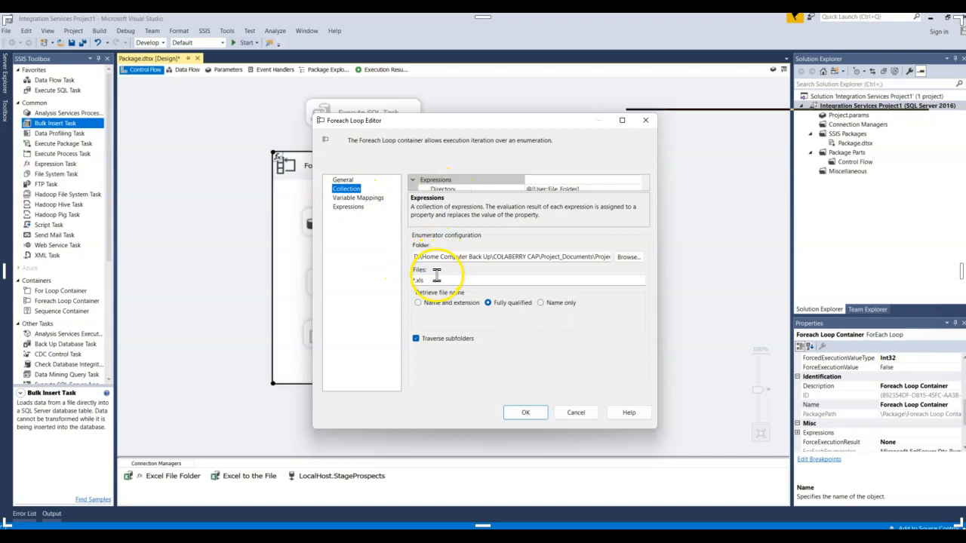
pyautogui.click(372, 201)
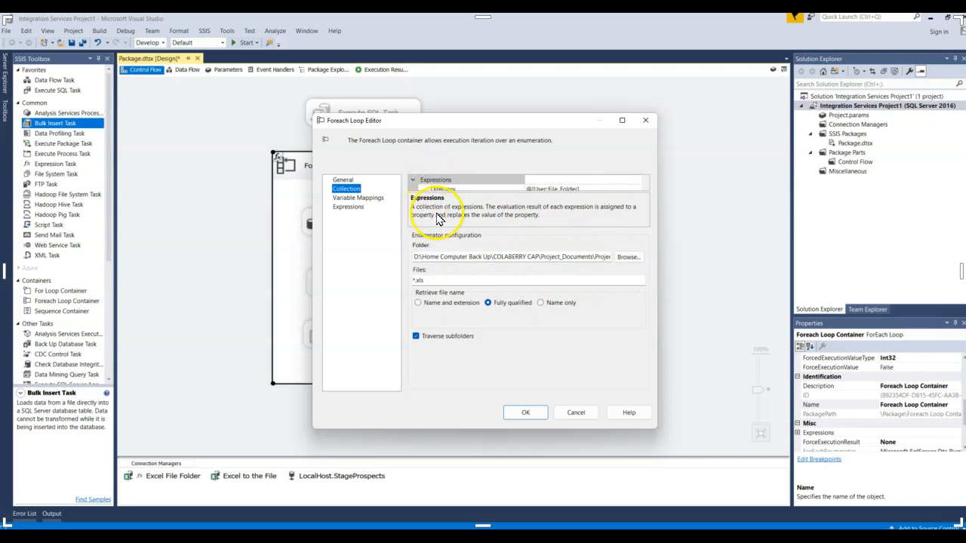
# - Inspect the enumerator's Directory expression in the Expression Builder, then close the Foreach Loop Editor
pyautogui.scroll(1, 450, 200)
pyautogui.scroll(-1, 507, 196)
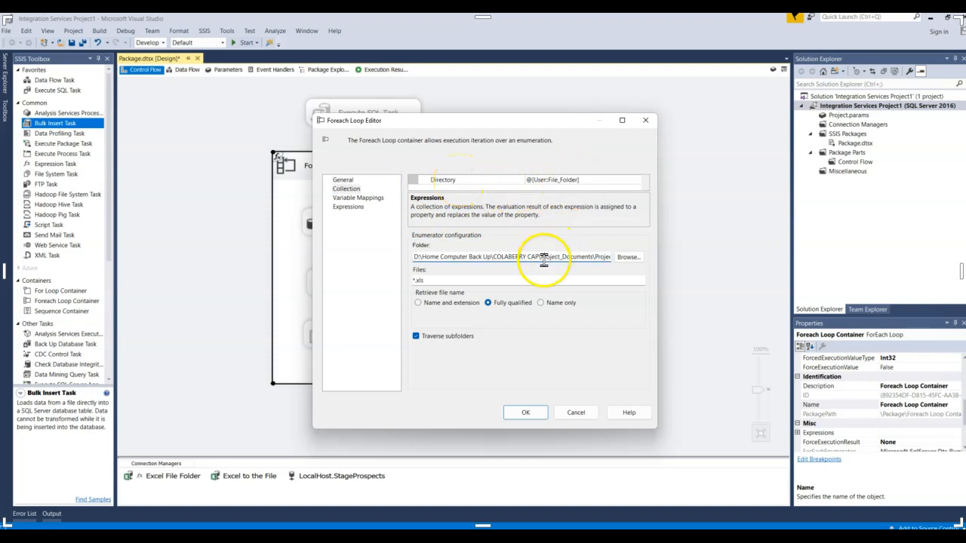
pyautogui.click(612, 182)
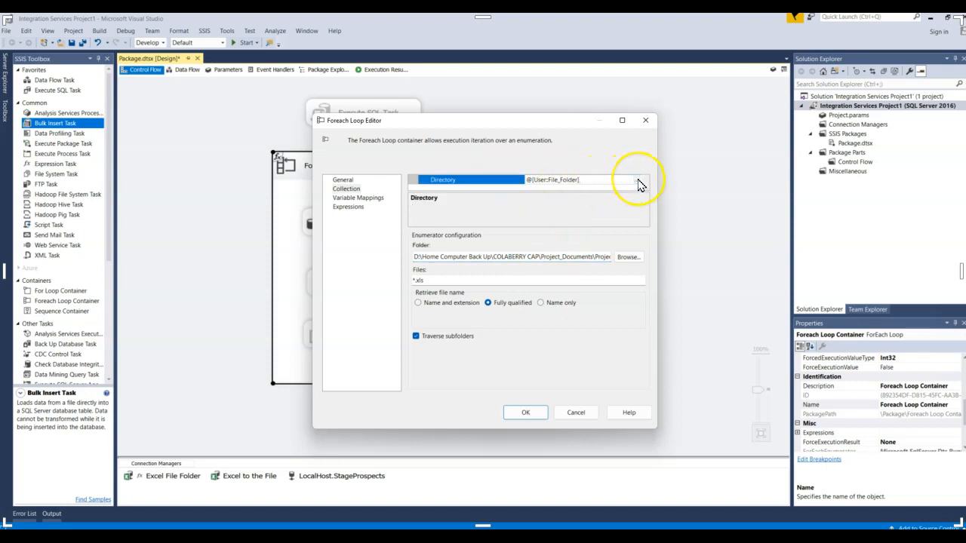
pyautogui.click(638, 182)
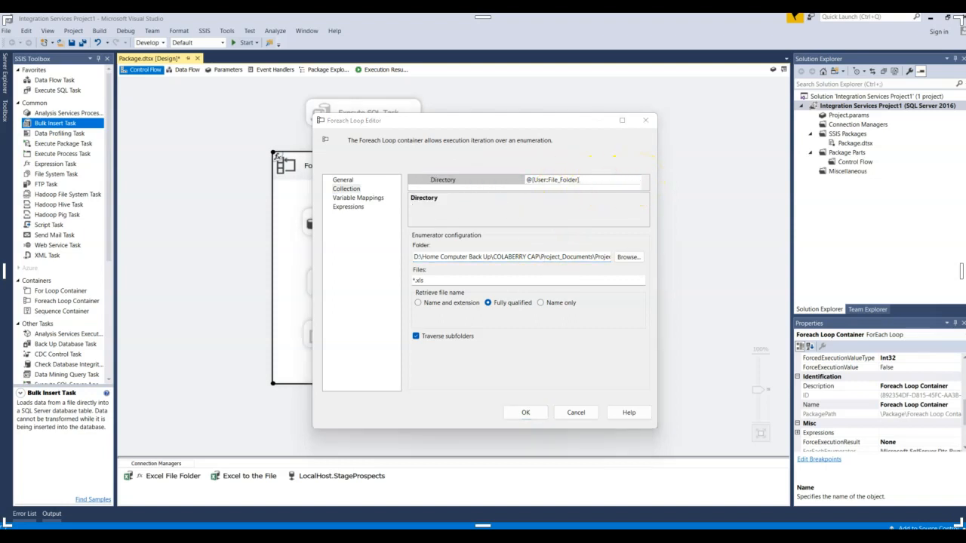
pyautogui.moveTo(308, 540); pyautogui.dragTo(402, 189)
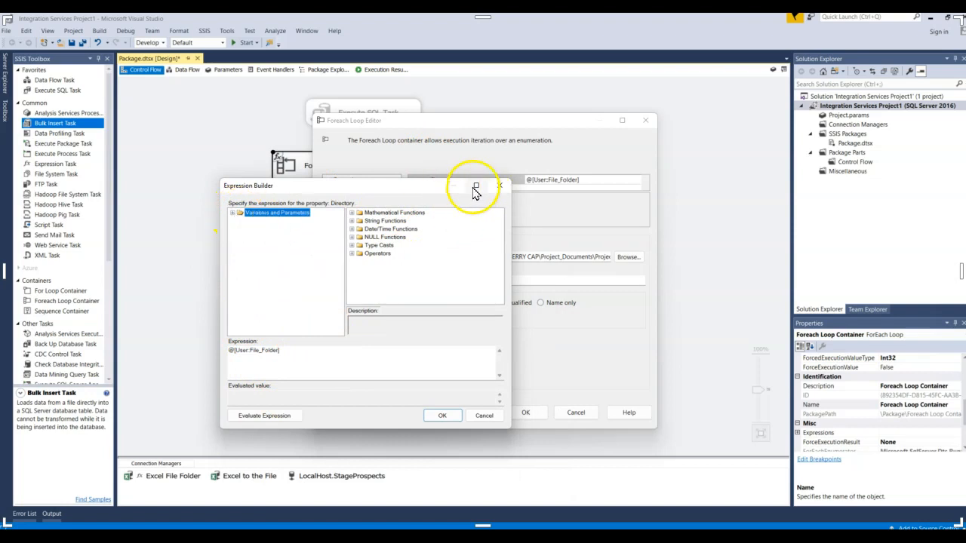
pyautogui.click(234, 213)
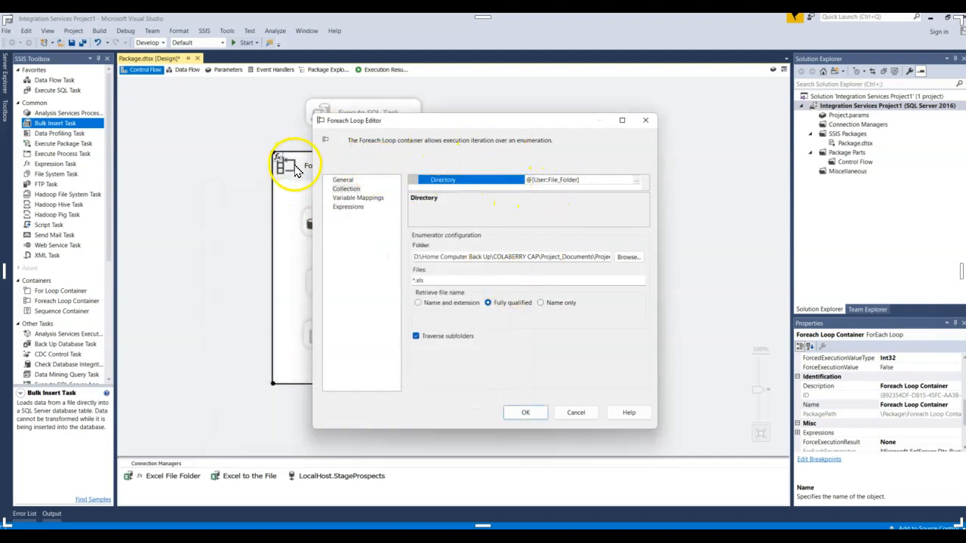
pyautogui.click(645, 120)
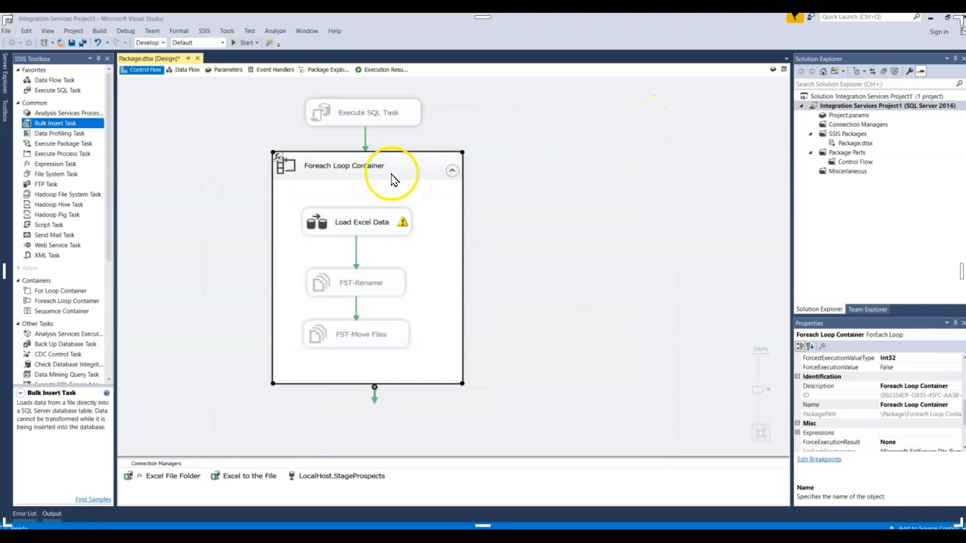
# - Display the package variables and review Archieve_Folder, File_Folder and File_Path, including the full File_Path value
pyautogui.click(773, 71)
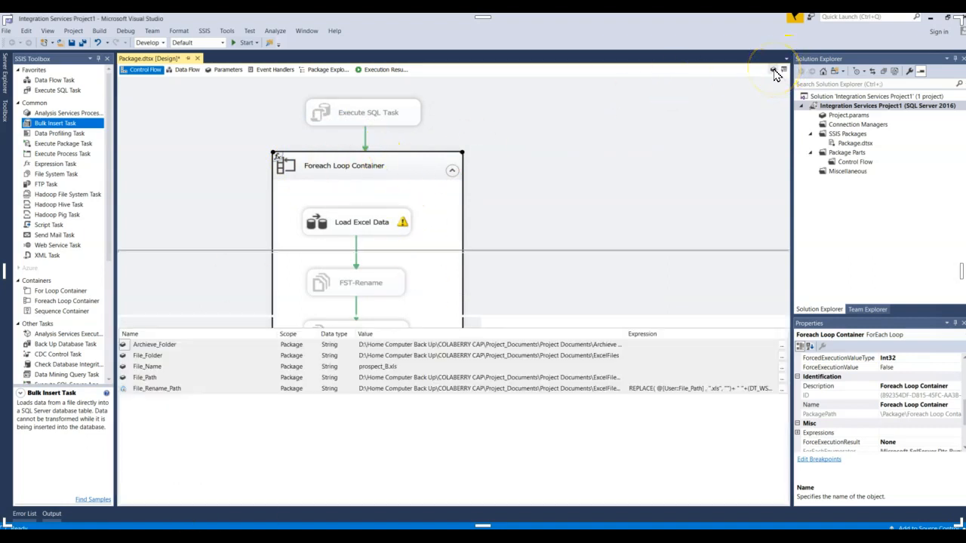
pyautogui.click(162, 346)
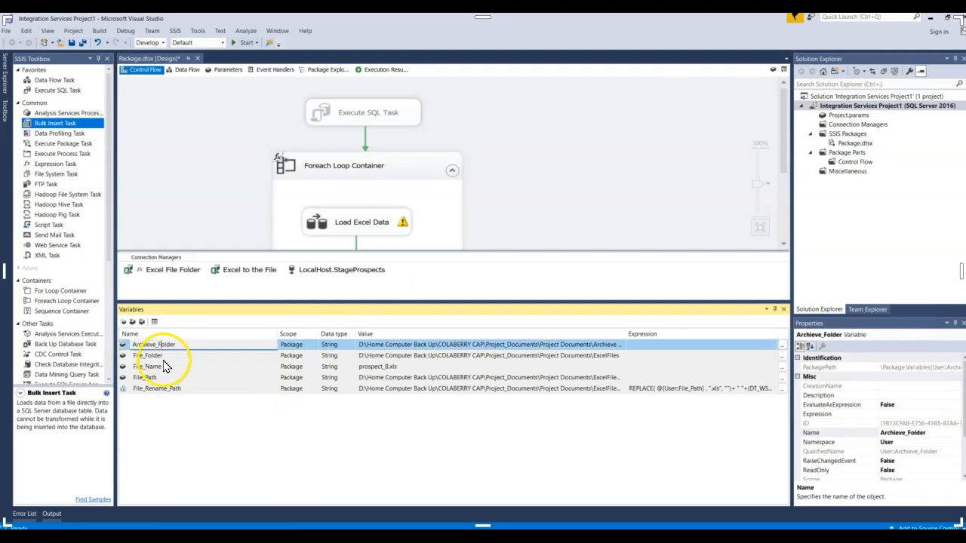
pyautogui.click(161, 355)
pyautogui.click(161, 377)
pyautogui.click(162, 377)
pyautogui.click(200, 473)
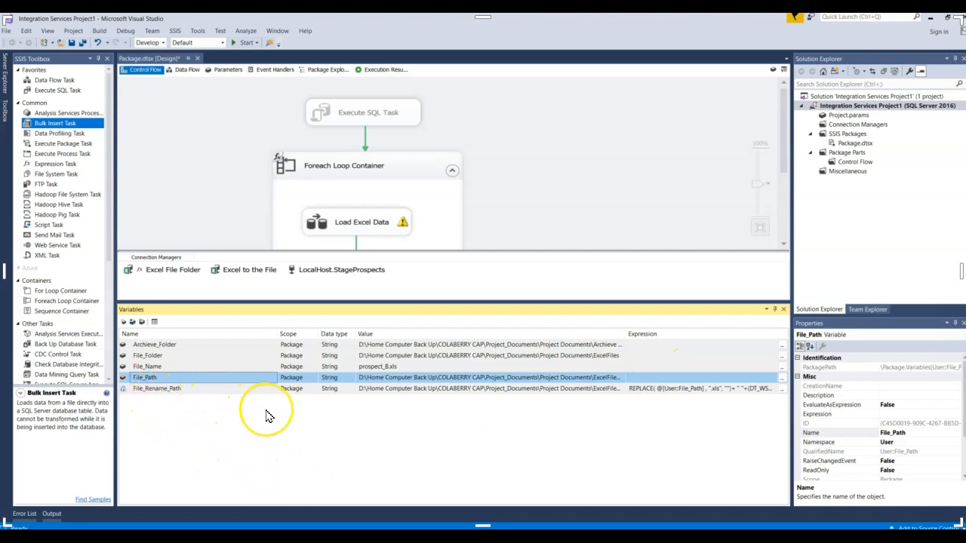
pyautogui.click(169, 346)
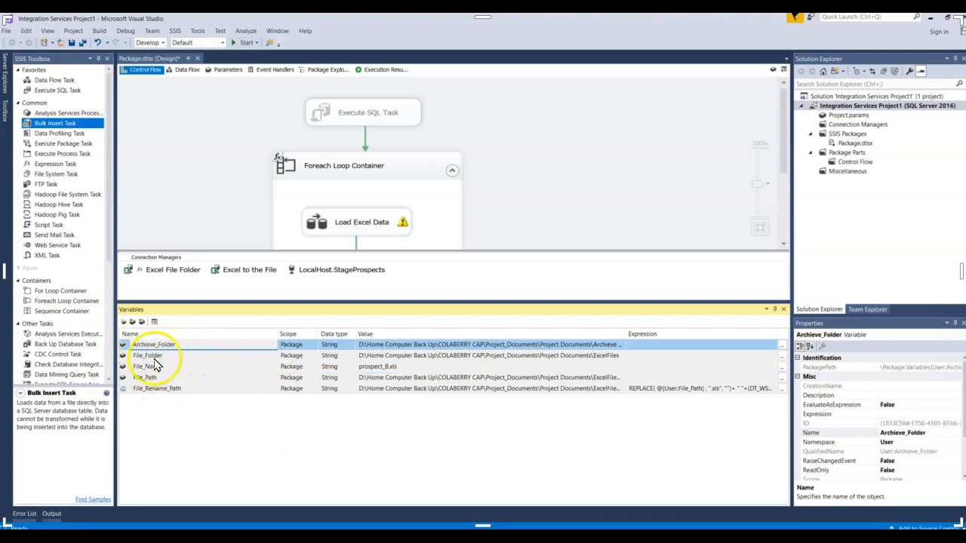
pyautogui.click(172, 356)
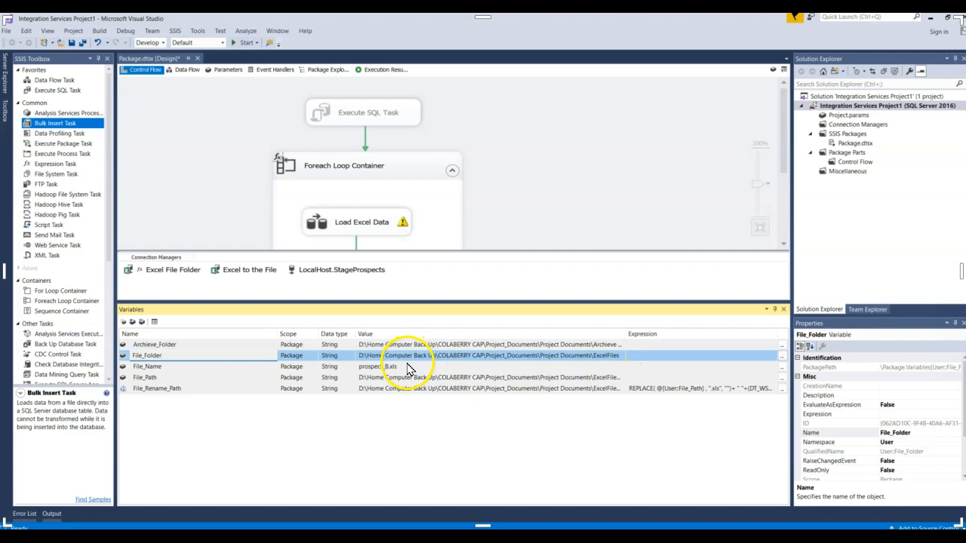
pyautogui.click(528, 377)
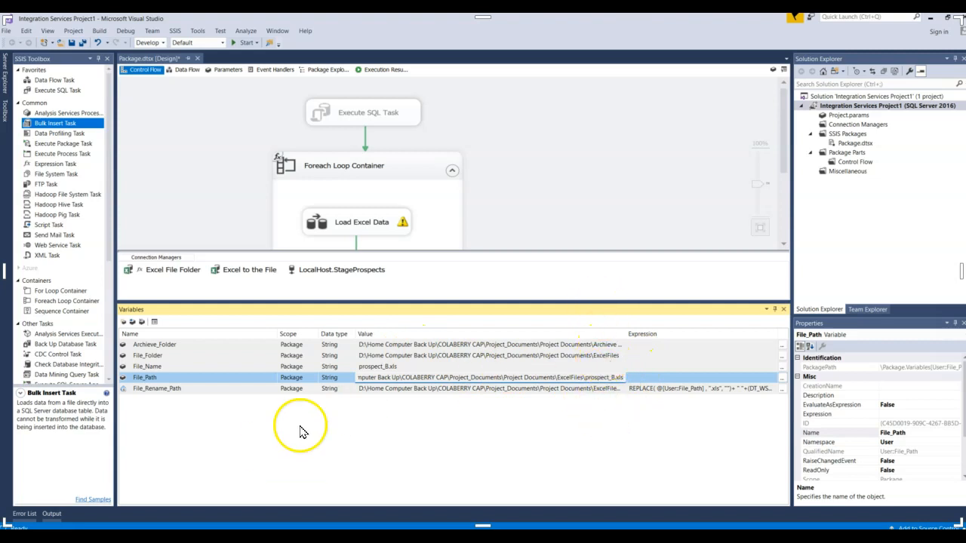
# - Select the Foreach Loop Container and auto-hide the package variables list to restore the full control flow view
pyautogui.click(534, 197)
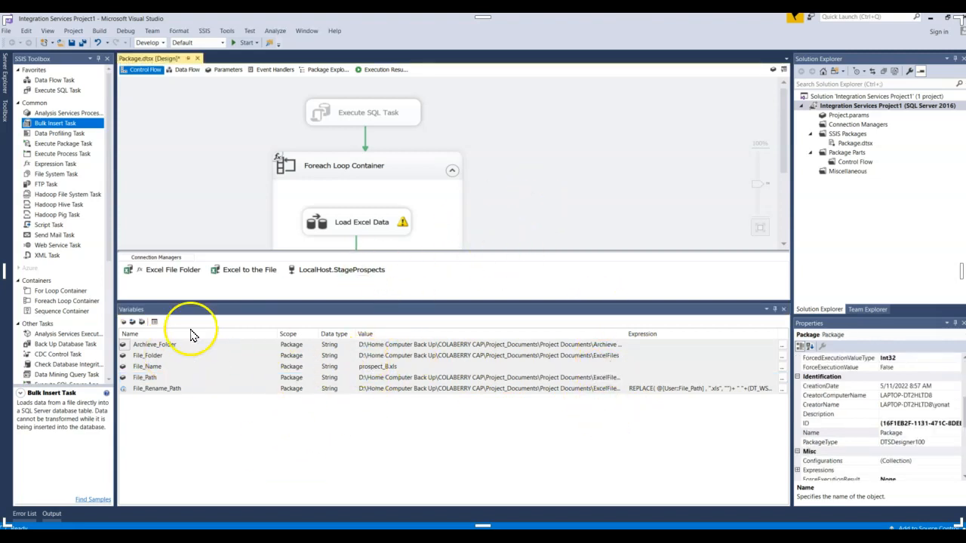
pyautogui.scroll(-3, 301, 161)
pyautogui.click(307, 171)
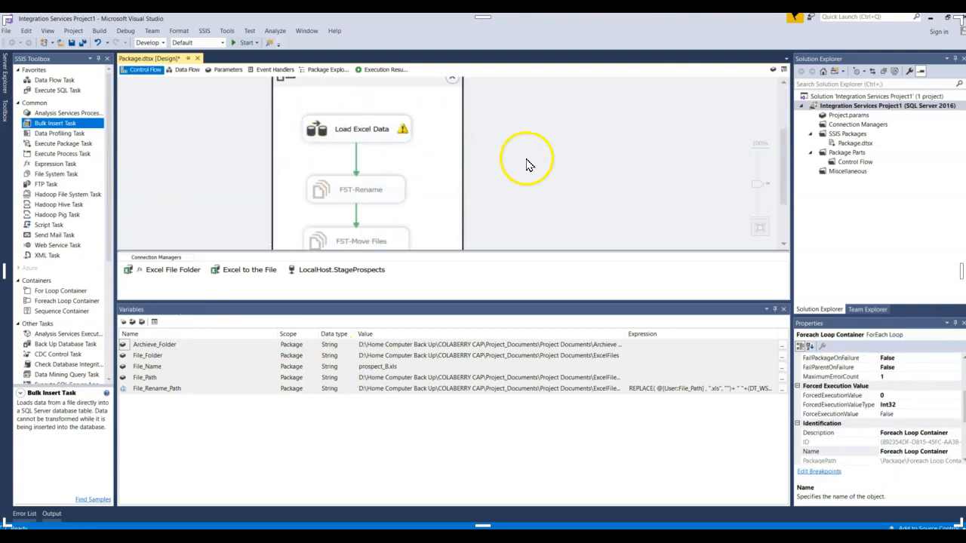
pyautogui.scroll(3, 523, 162)
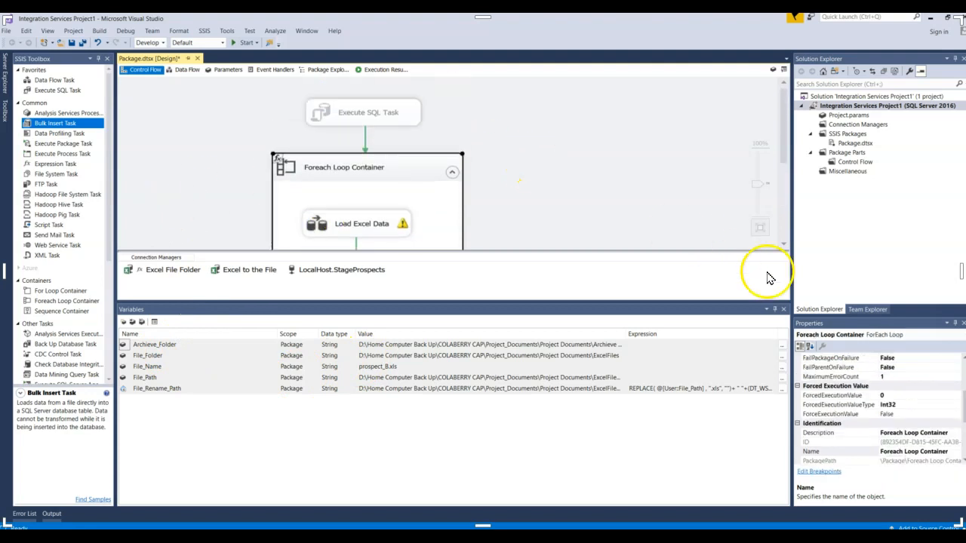
pyautogui.click(773, 70)
pyautogui.click(774, 310)
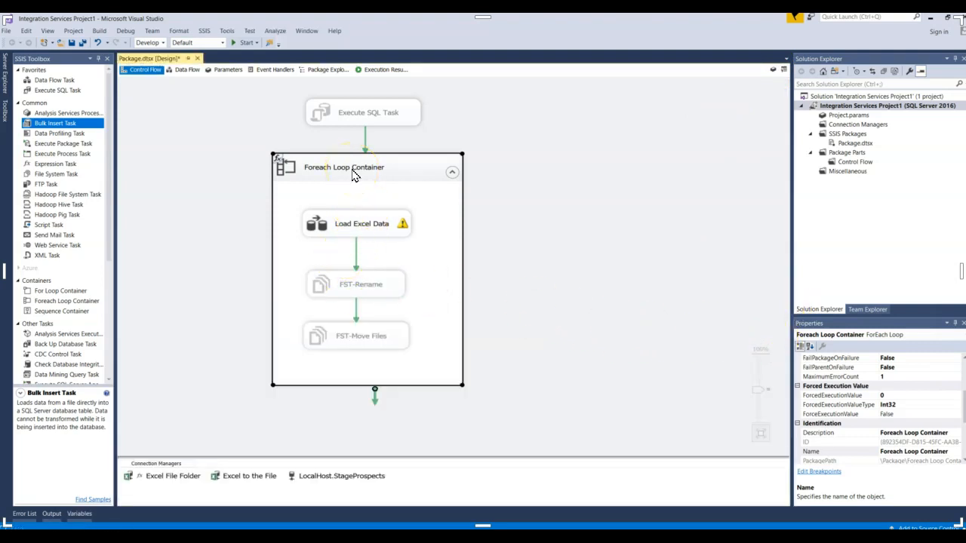
# - Reopen the Foreach Loop Container's Directory expression in the Expression Builder and expand Variables and Parameters to view the user variables
pyautogui.doubleClick(355, 175)
pyautogui.click(344, 188)
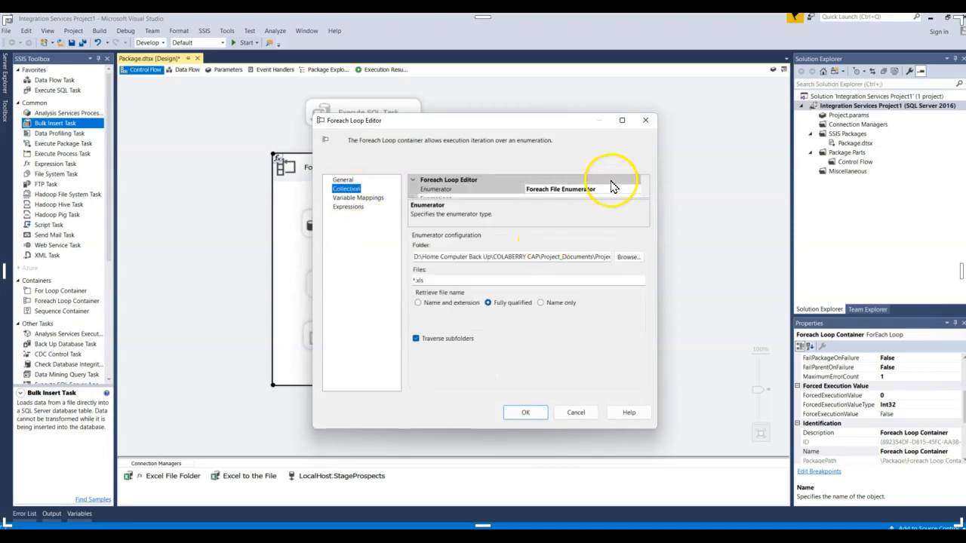
pyautogui.click(412, 190)
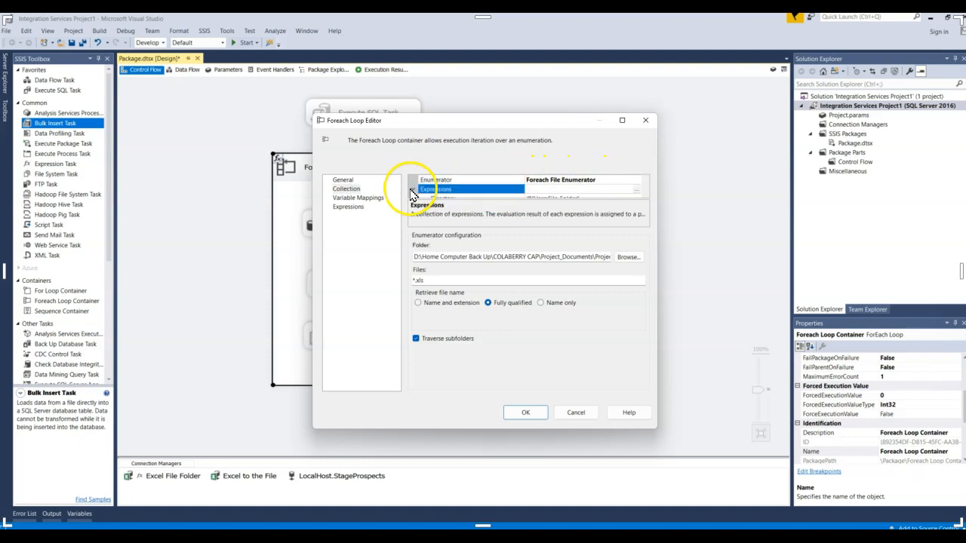
pyautogui.click(645, 194)
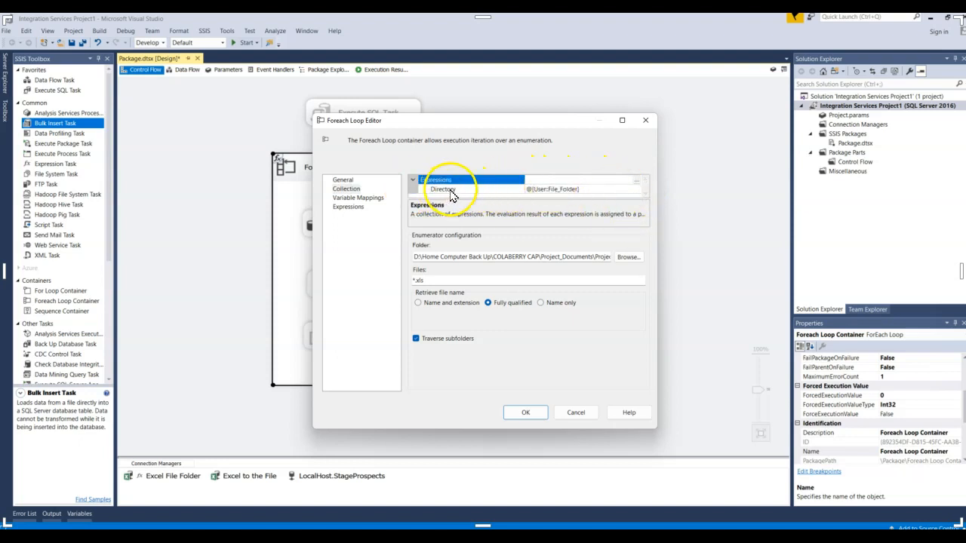
pyautogui.click(636, 193)
pyautogui.click(636, 190)
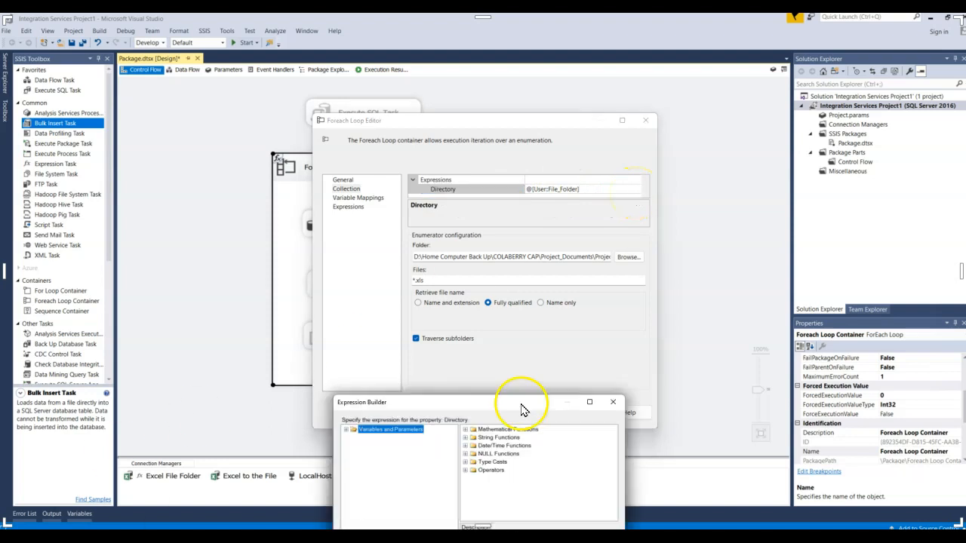
pyautogui.click(278, 152)
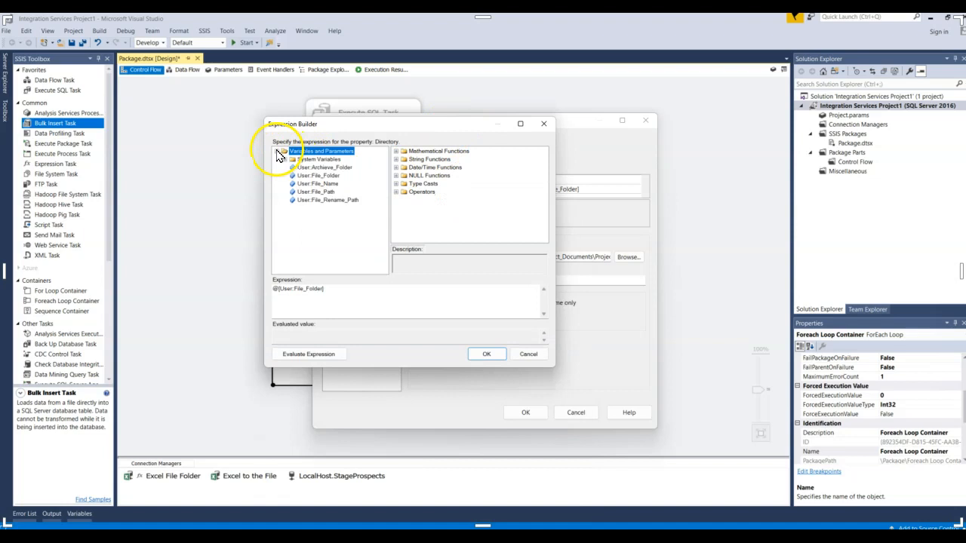
# - Evaluate the Directory expression, accept it, and view the end of the enumerator's folder path
pyautogui.click(302, 354)
pyautogui.moveTo(516, 333); pyautogui.dragTo(265, 333)
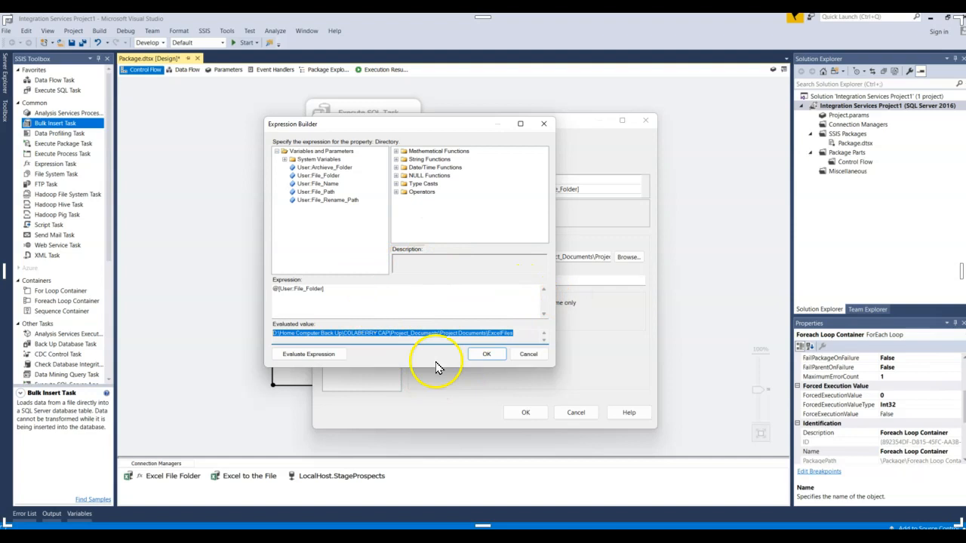
pyautogui.click(486, 353)
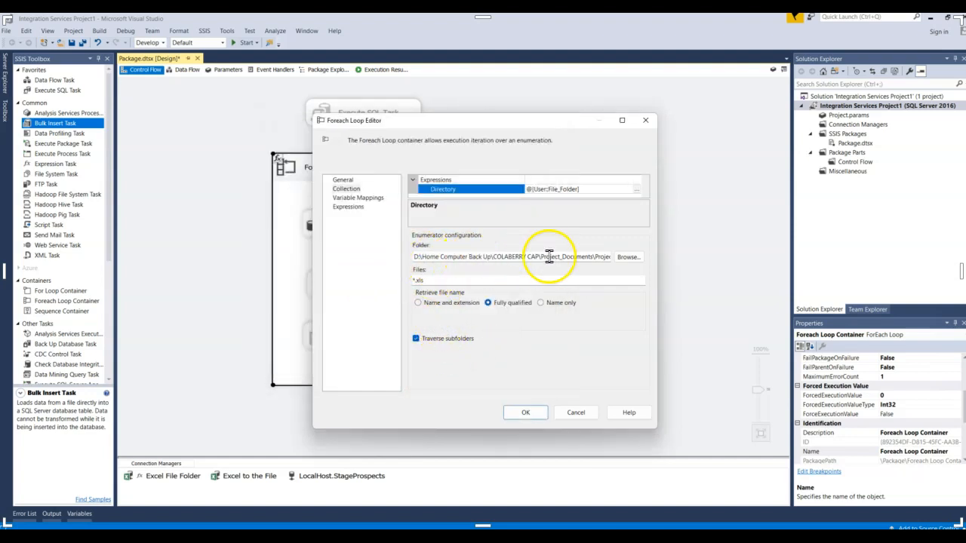
pyautogui.click(599, 261)
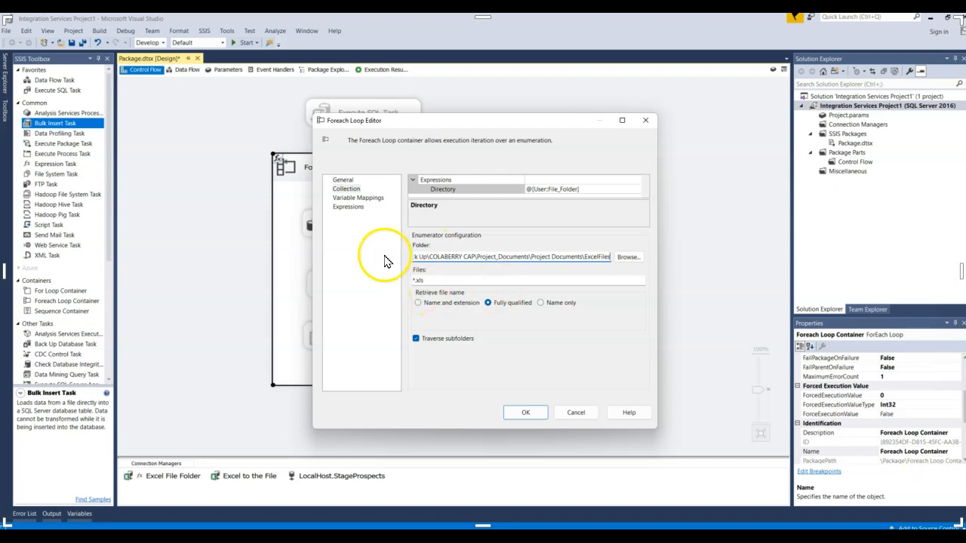
# - Review the loop's User::File_Path variable mapping and the list of variables available for an additional mapping, leaving the extra row empty
pyautogui.click(375, 200)
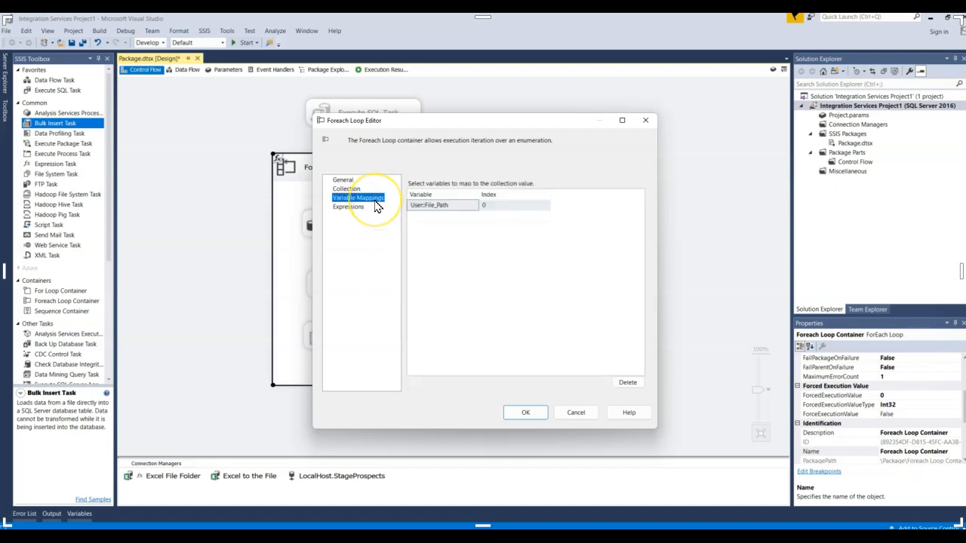
pyautogui.click(463, 206)
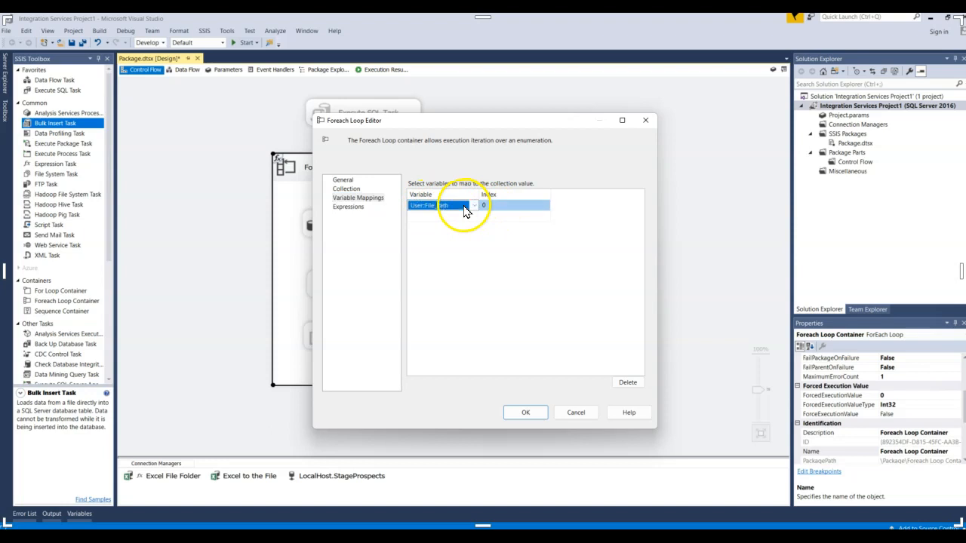
pyautogui.click(473, 218)
pyautogui.click(475, 218)
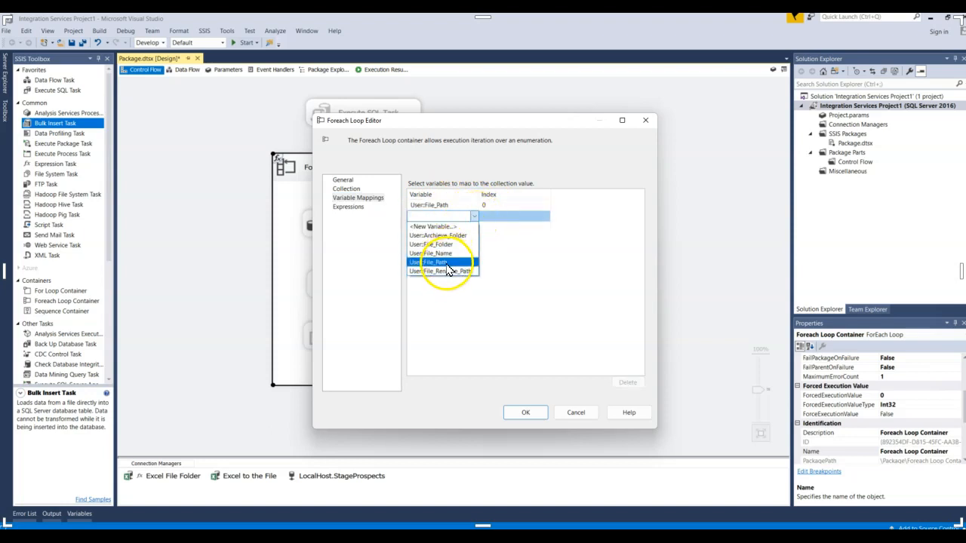
pyautogui.click(548, 251)
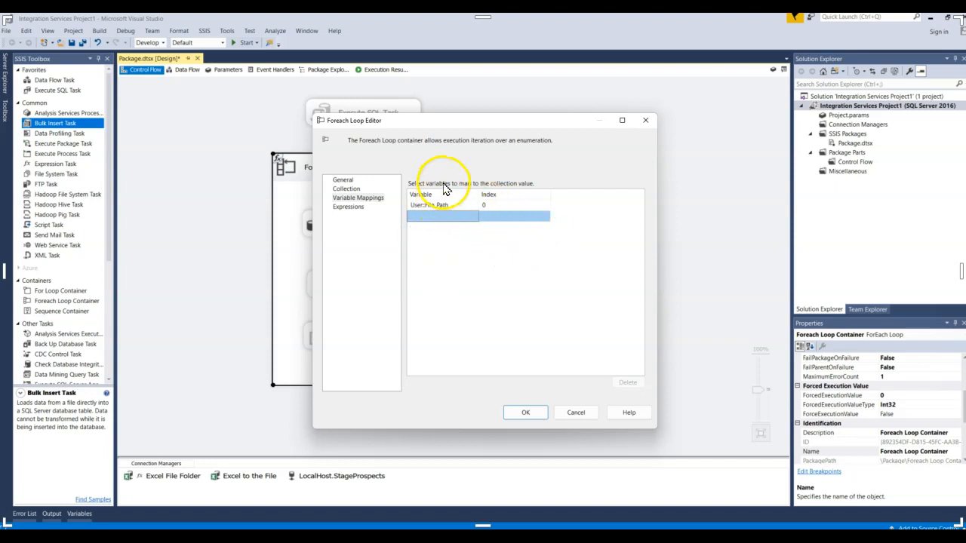
# - Recheck the loop's collection, variable mapping and expression settings, then close the Foreach Loop Editor with OK
pyautogui.click(350, 189)
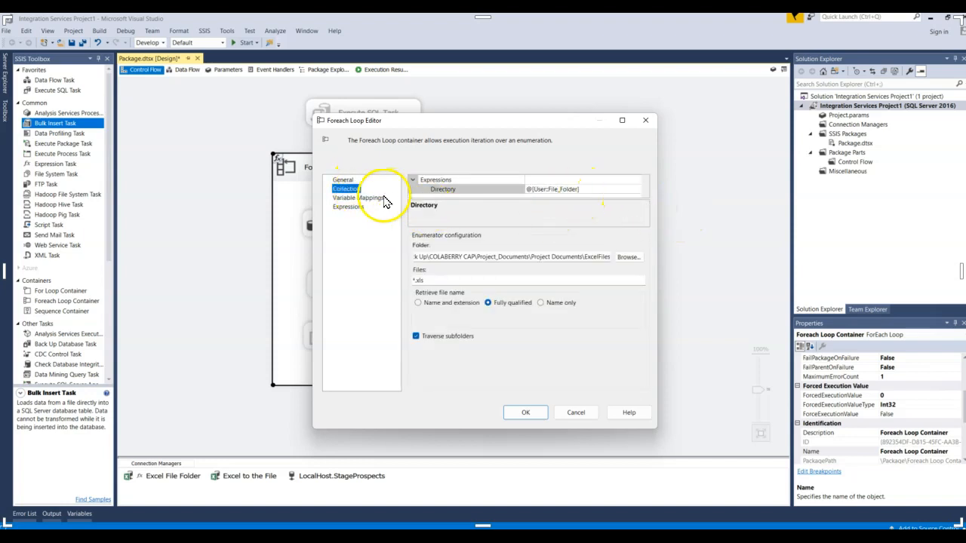
pyautogui.click(361, 197)
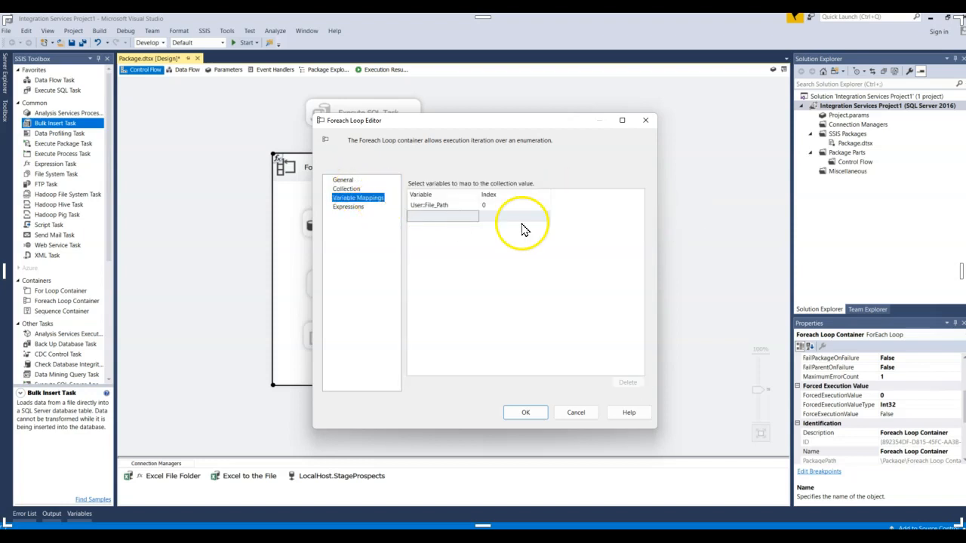
pyautogui.click(349, 207)
pyautogui.click(359, 190)
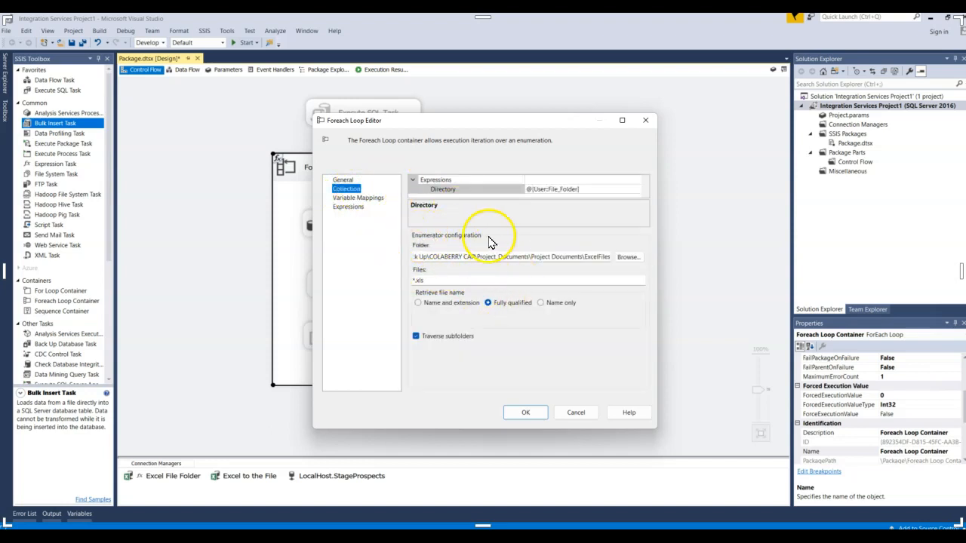
pyautogui.click(525, 413)
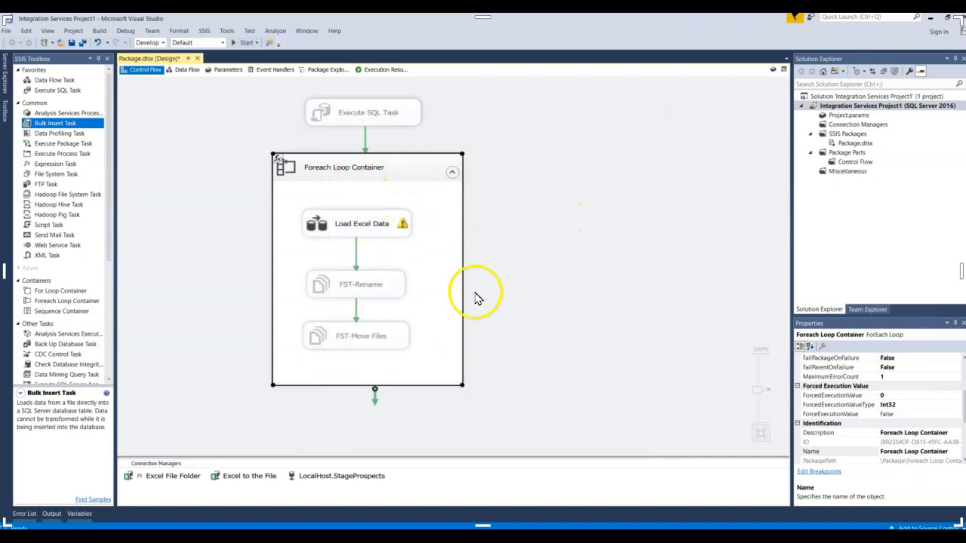
# - Open the Load Excel Data data flow and inspect the full Excel file path of the Excel File Folder connection
pyautogui.moveTo(369, 232)
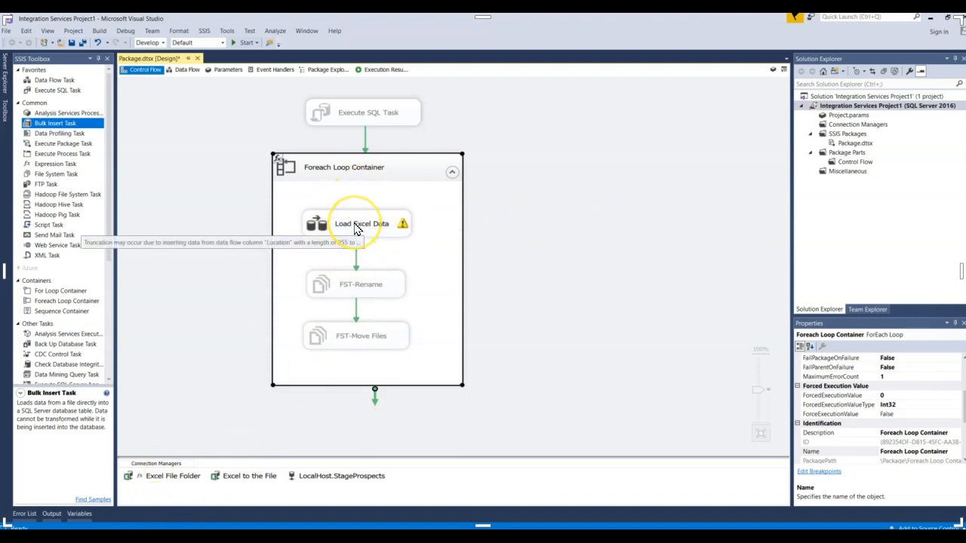
pyautogui.doubleClick(356, 229)
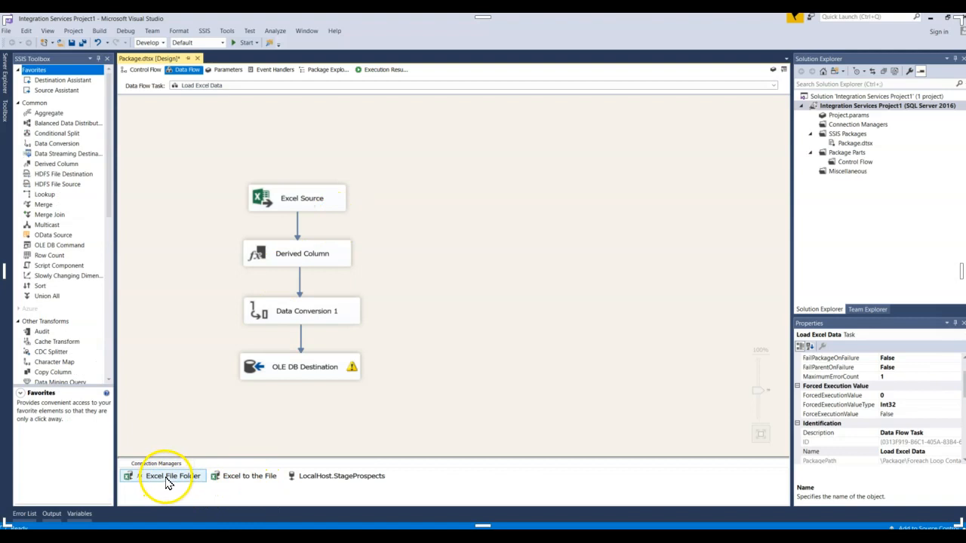
pyautogui.doubleClick(169, 478)
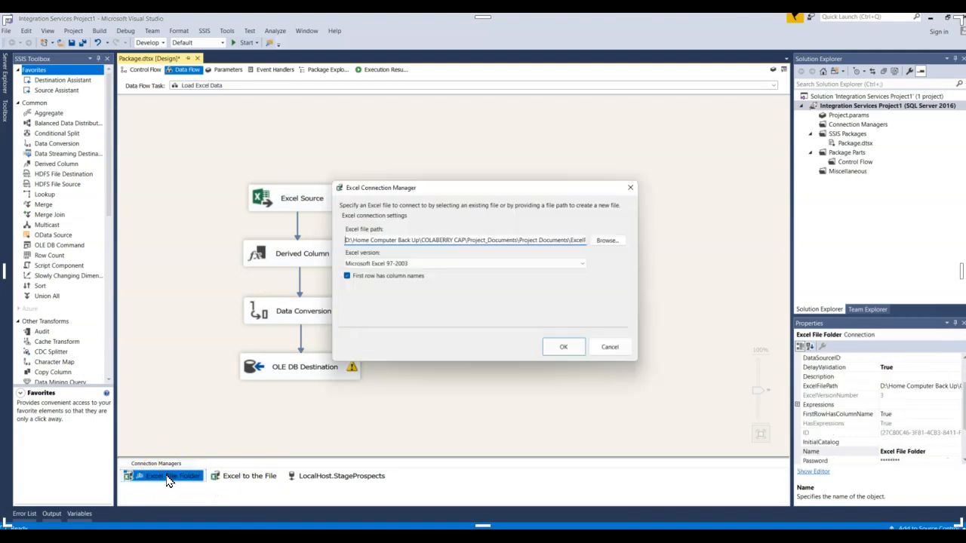
pyautogui.click(585, 239)
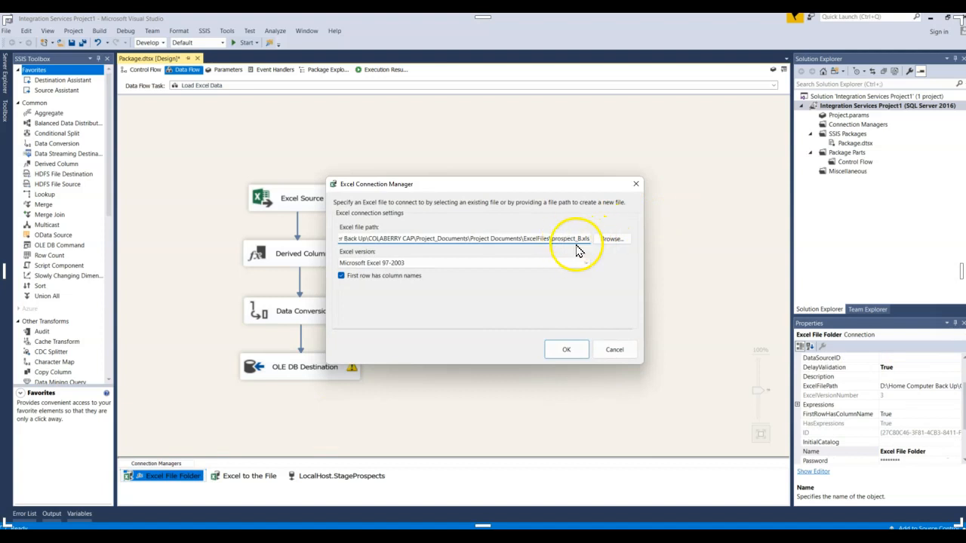
pyautogui.click(555, 349)
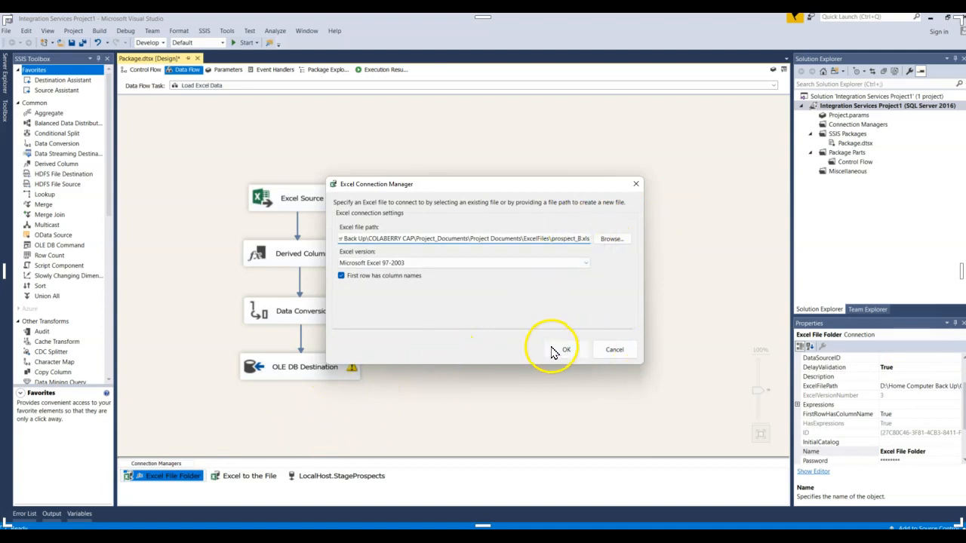
# - Rename the Excel File Folder connection manager as Excel File Path
pyautogui.rightClick(194, 483)
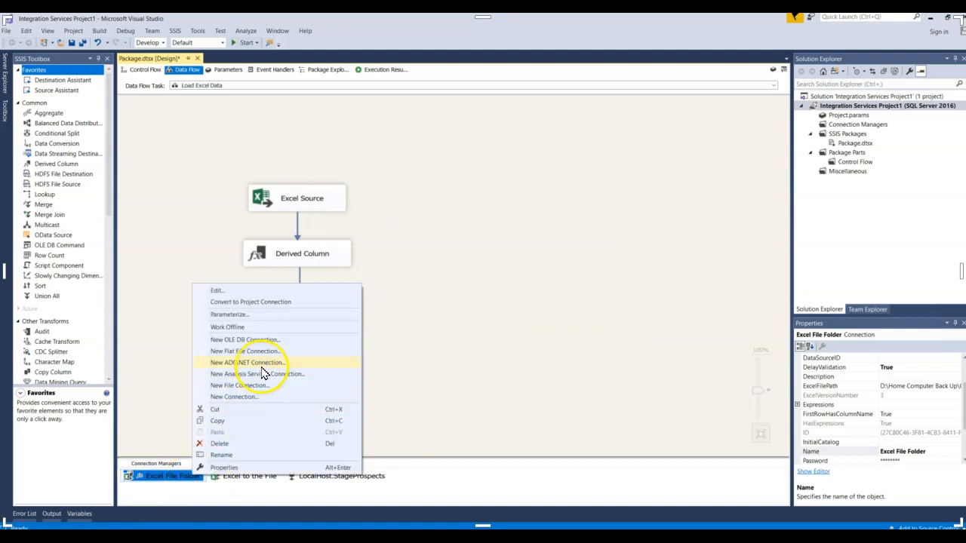
pyautogui.click(219, 455)
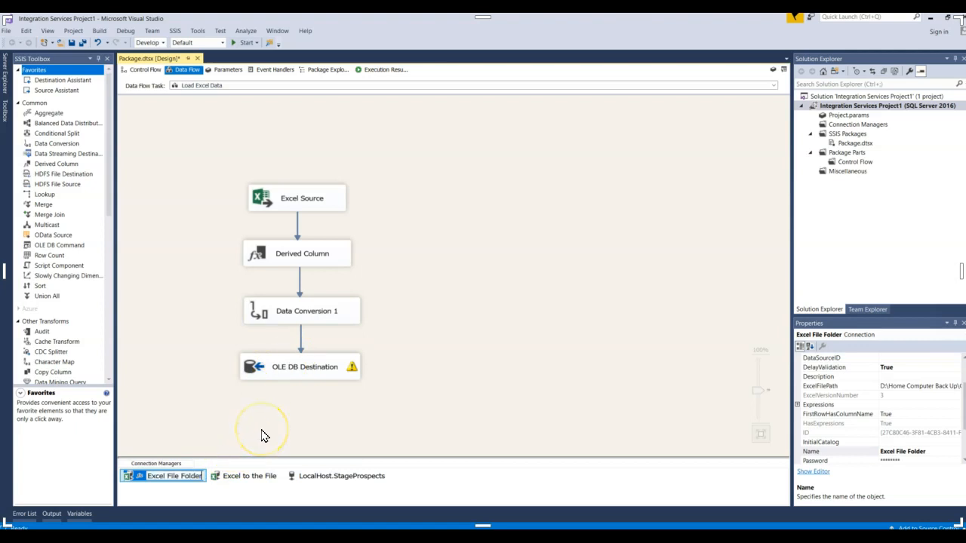
pyautogui.press('BackSpace')
pyautogui.press('BackSpace')
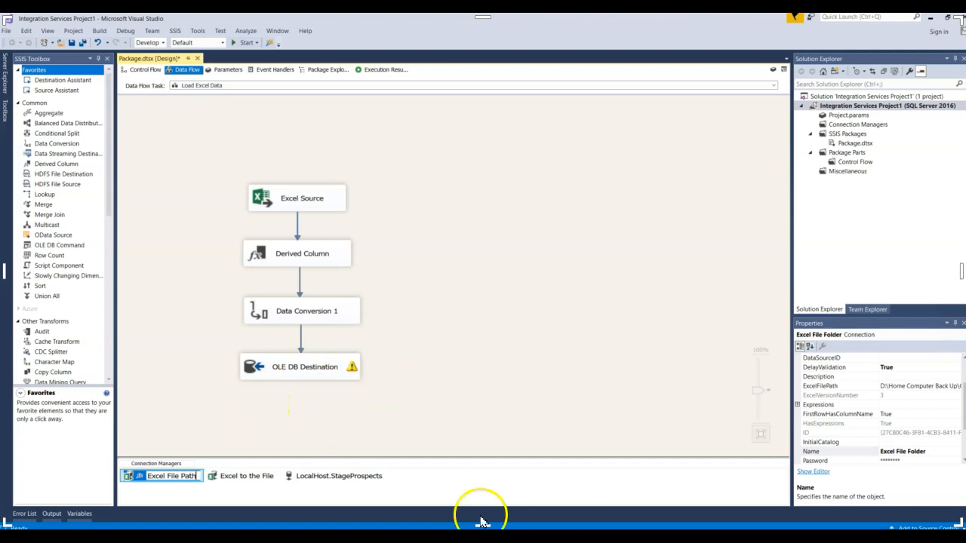
pyautogui.click(452, 489)
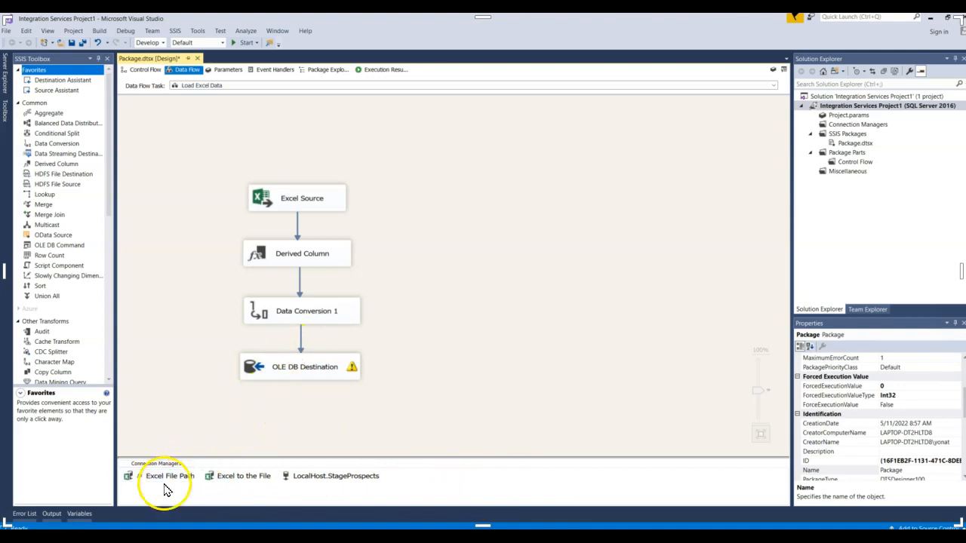
# - Select the Excel File Path connection, expand its Expressions property and open the Property Expressions Editor
pyautogui.click(249, 132)
pyautogui.click(185, 69)
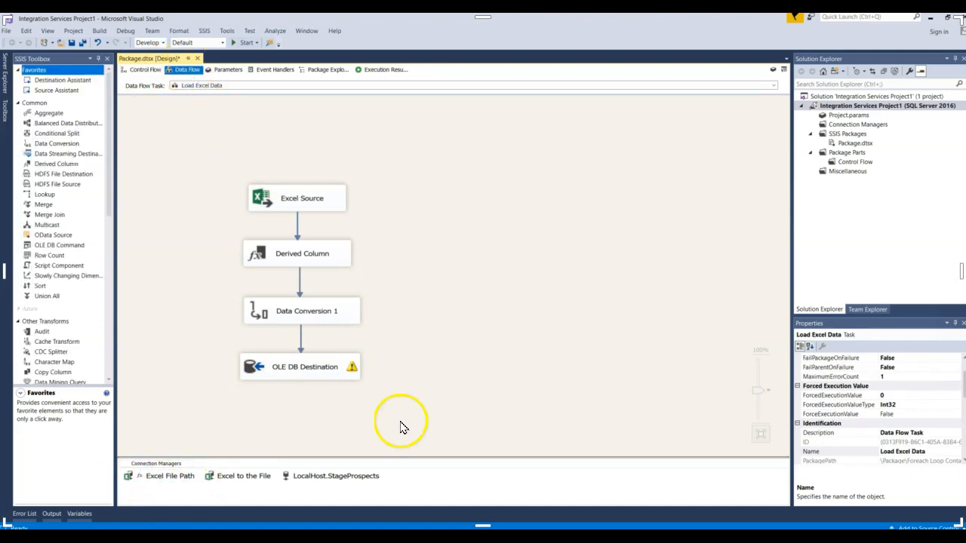
pyautogui.click(171, 479)
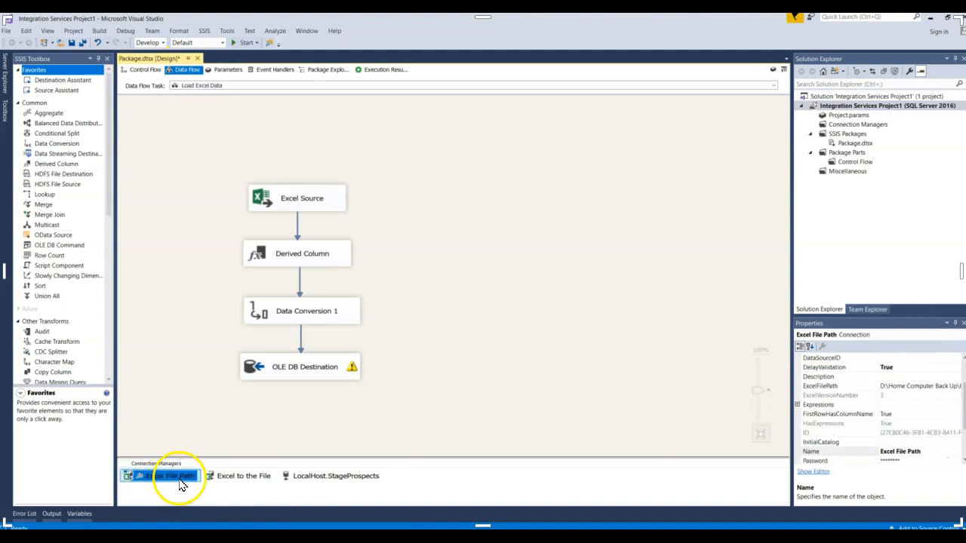
pyautogui.rightClick(166, 475)
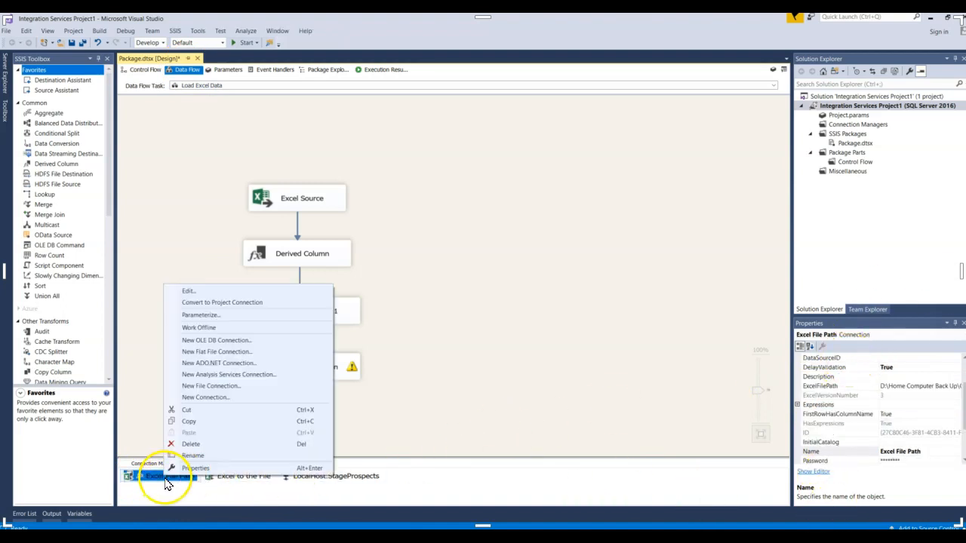
pyautogui.click(813, 326)
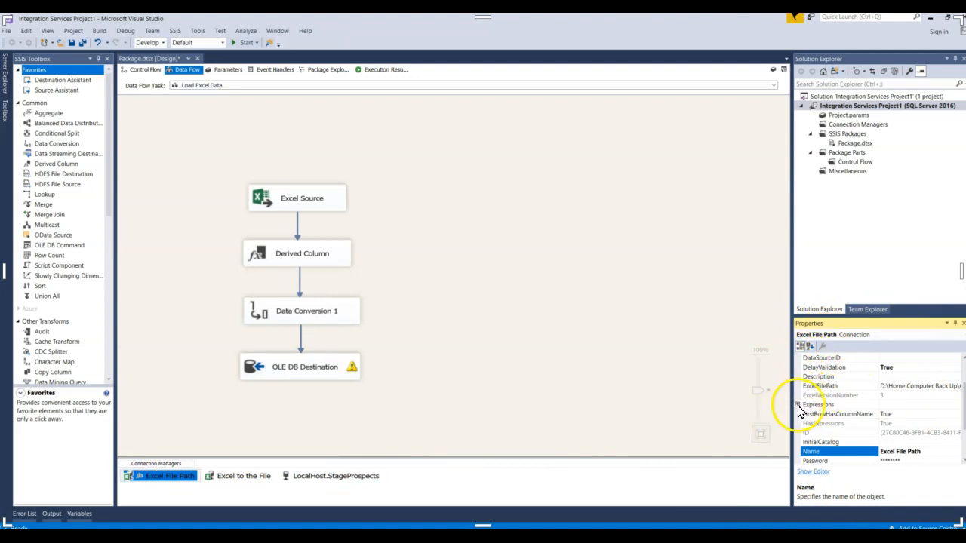
pyautogui.click(797, 405)
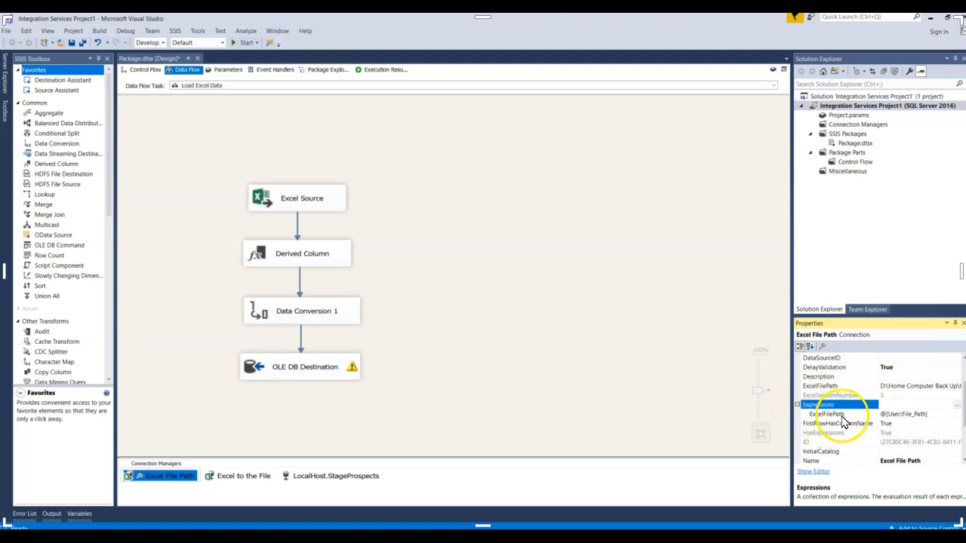
pyautogui.click(959, 406)
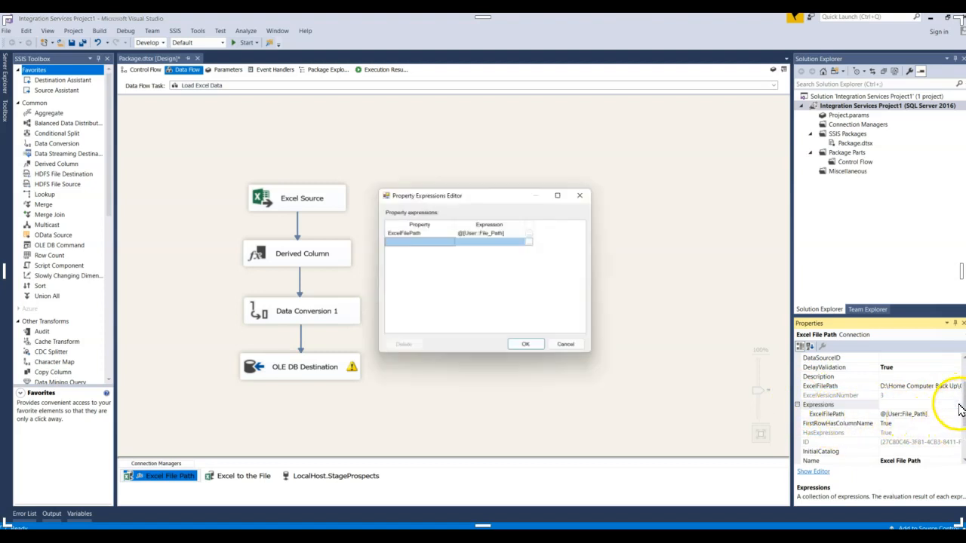
# - Review the connection's ExcelFilePath expression and the list of other properties that can take an expression
pyautogui.click(434, 233)
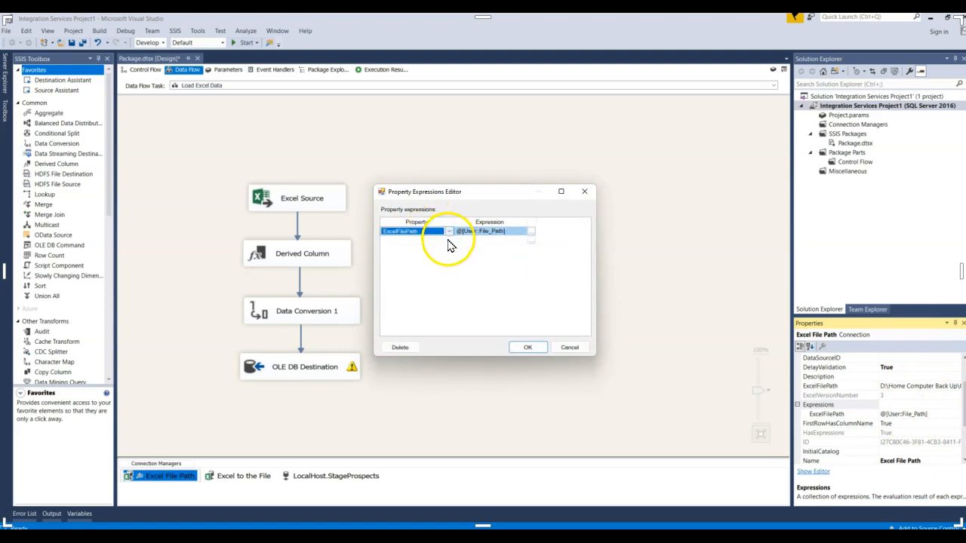
pyautogui.click(451, 240)
pyautogui.click(449, 240)
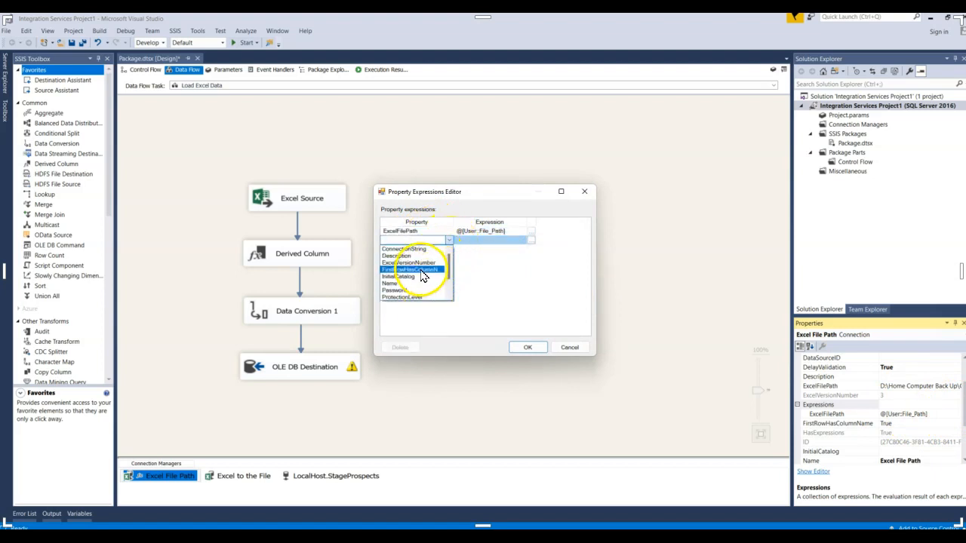
pyautogui.click(507, 288)
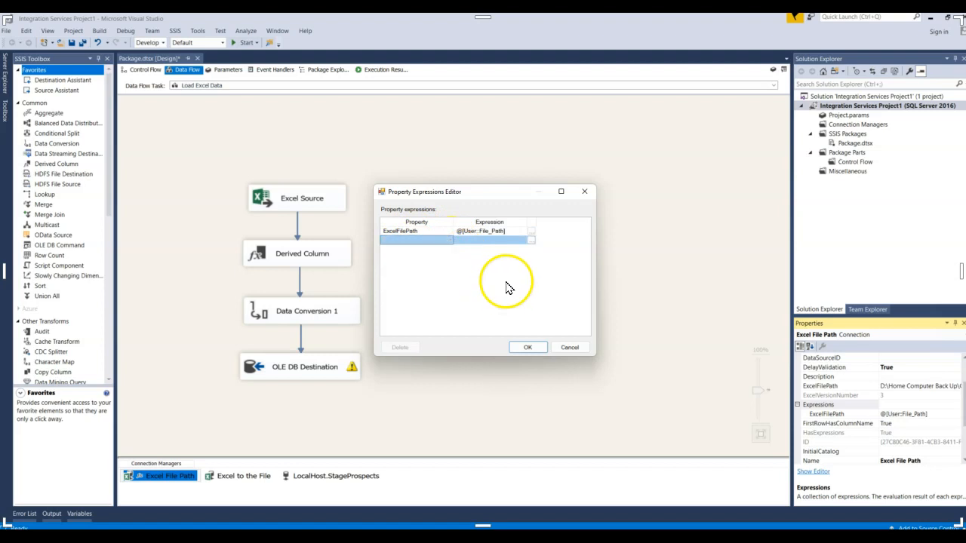
pyautogui.click(487, 240)
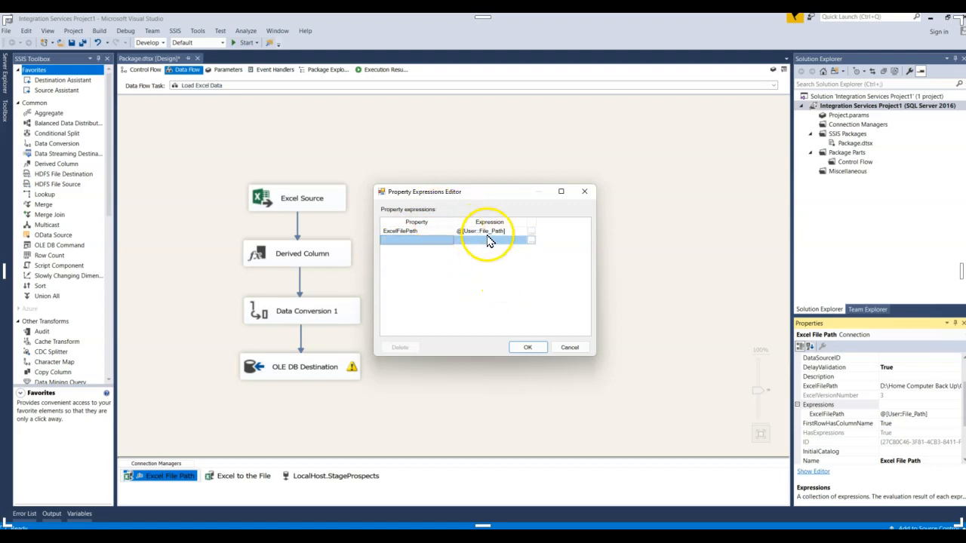
# - Evaluate the ExcelFilePath expression in the Expression Builder, then cancel out of both expression dialogs
pyautogui.click(531, 231)
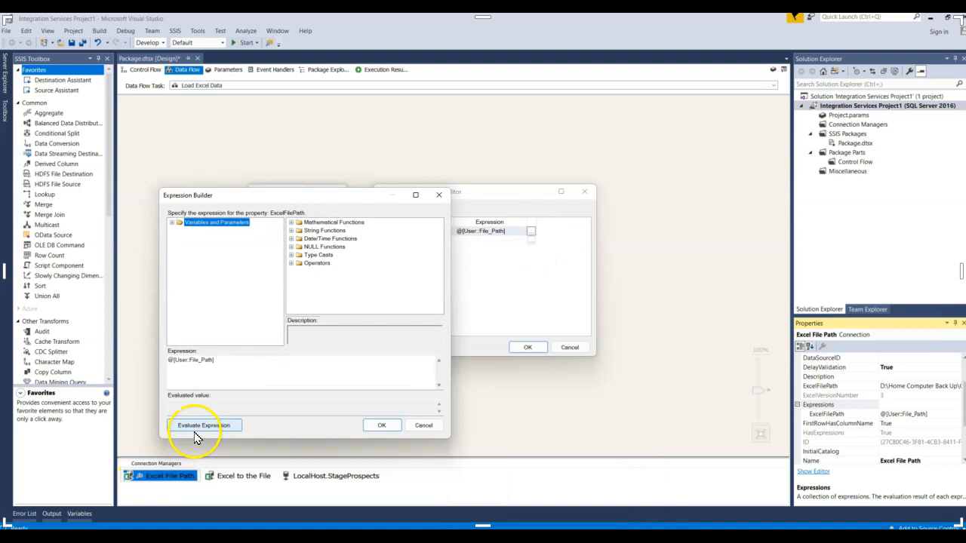
pyautogui.click(194, 428)
pyautogui.click(420, 424)
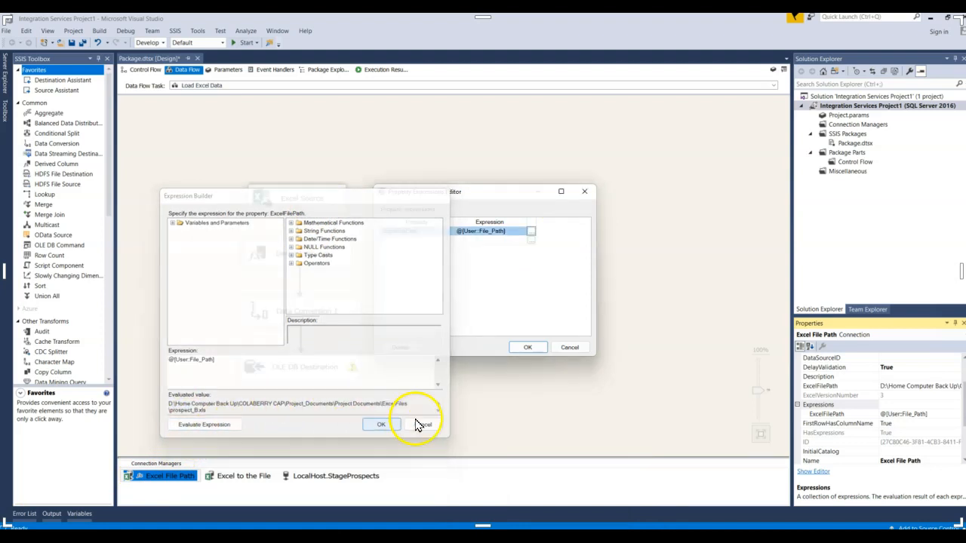
pyautogui.click(571, 348)
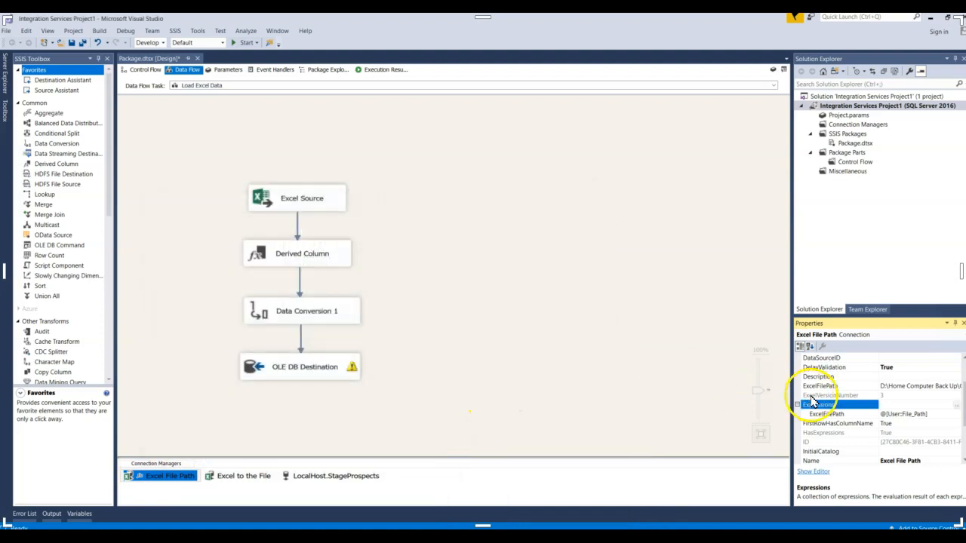
# - Review the Debugging settings in the configuration properties of Integration Services Project1, and cancel out of the property pages
pyautogui.rightClick(865, 107)
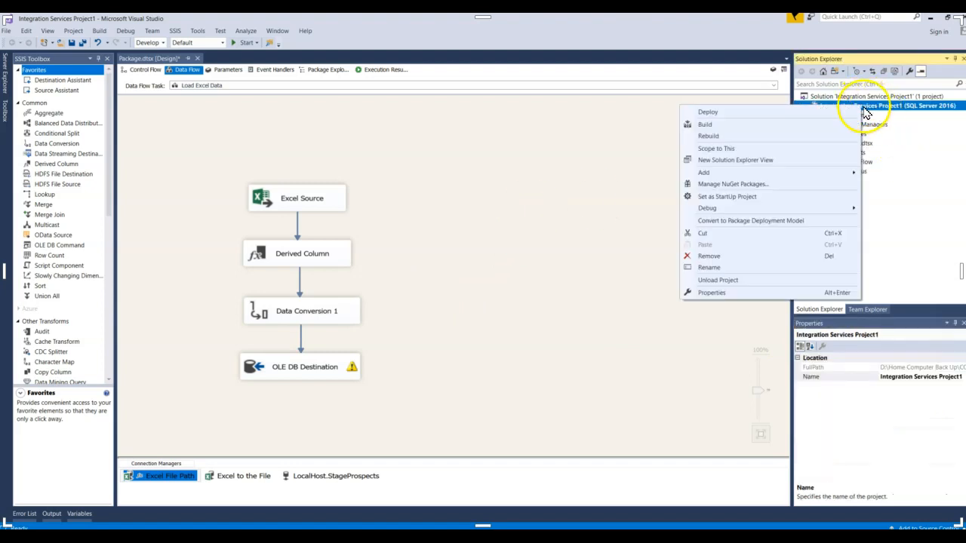
pyautogui.click(722, 298)
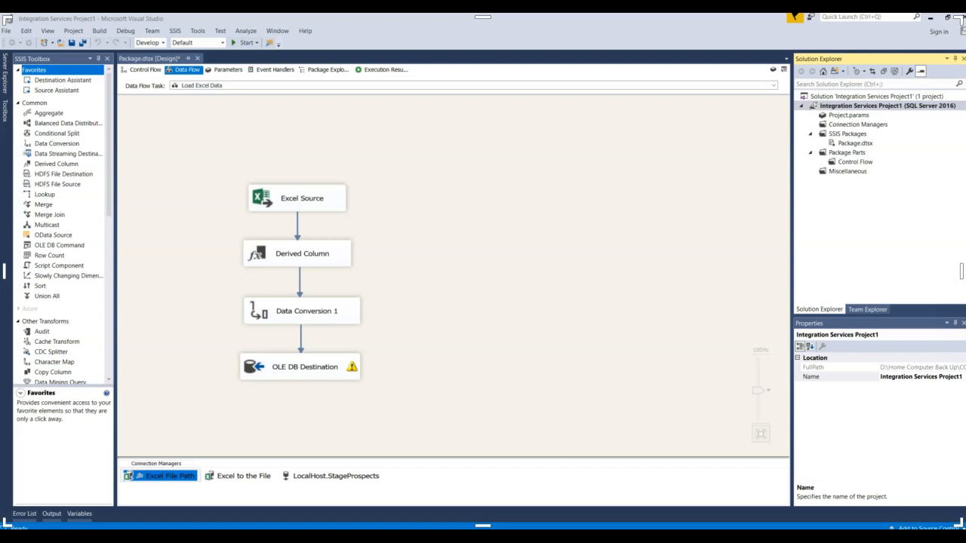
pyautogui.moveTo(711, 240); pyautogui.dragTo(601, 160)
pyautogui.click(424, 197)
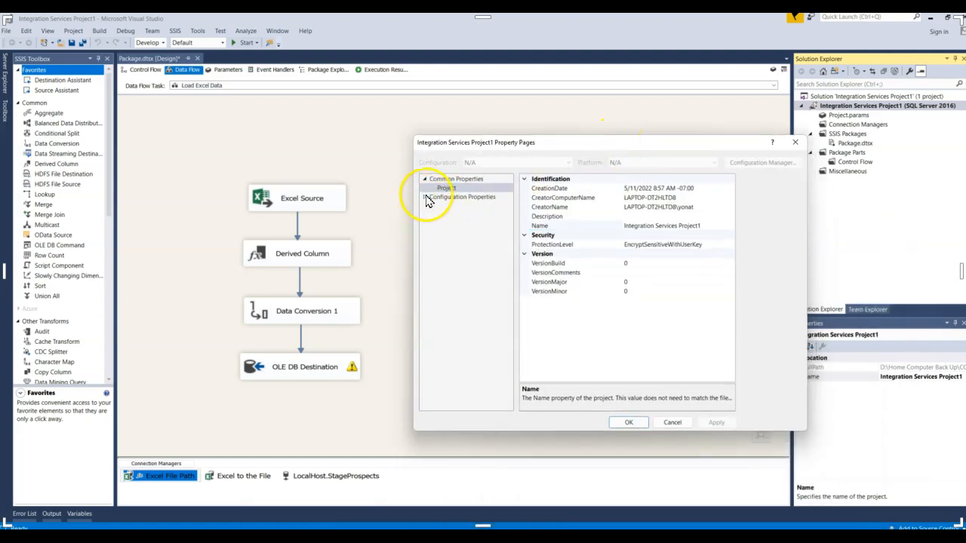
pyautogui.click(449, 233)
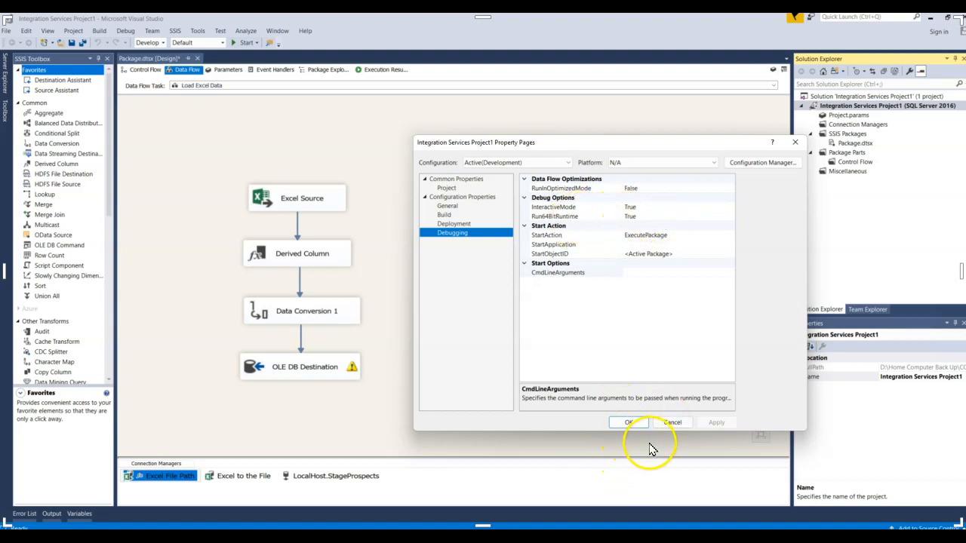
pyautogui.click(673, 424)
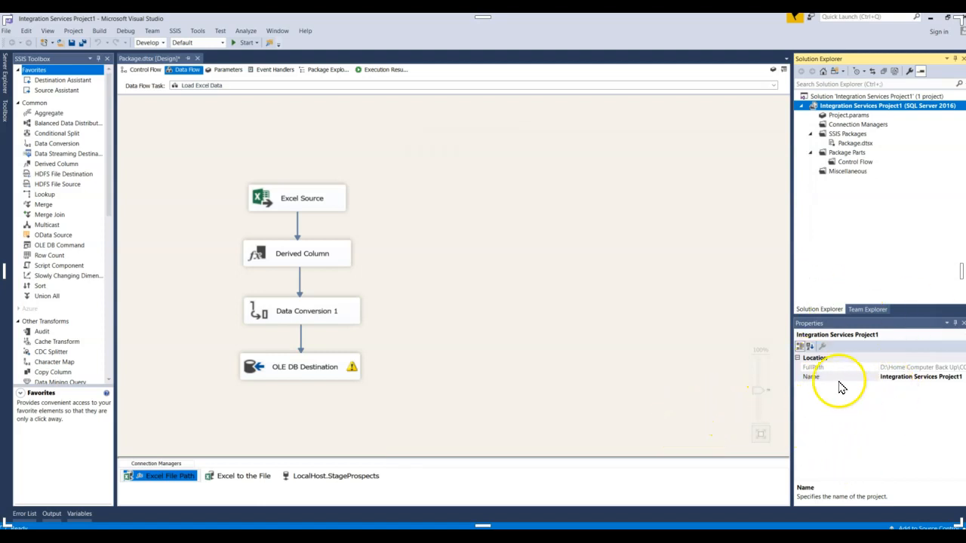
# - Return to the package's control flow and inspect the warning on the Load Excel Data task in the Foreach Loop Container
pyautogui.click(147, 70)
pyautogui.click(320, 226)
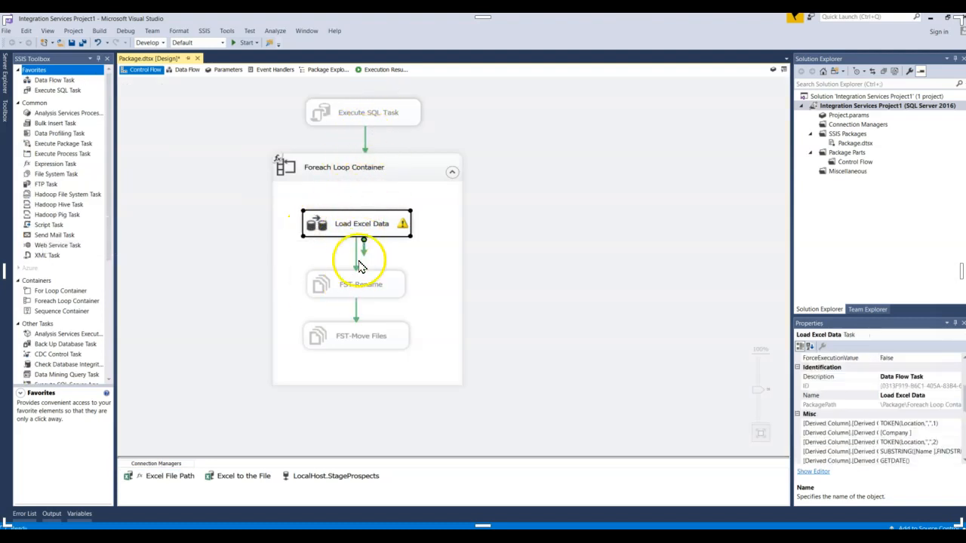
pyautogui.click(540, 227)
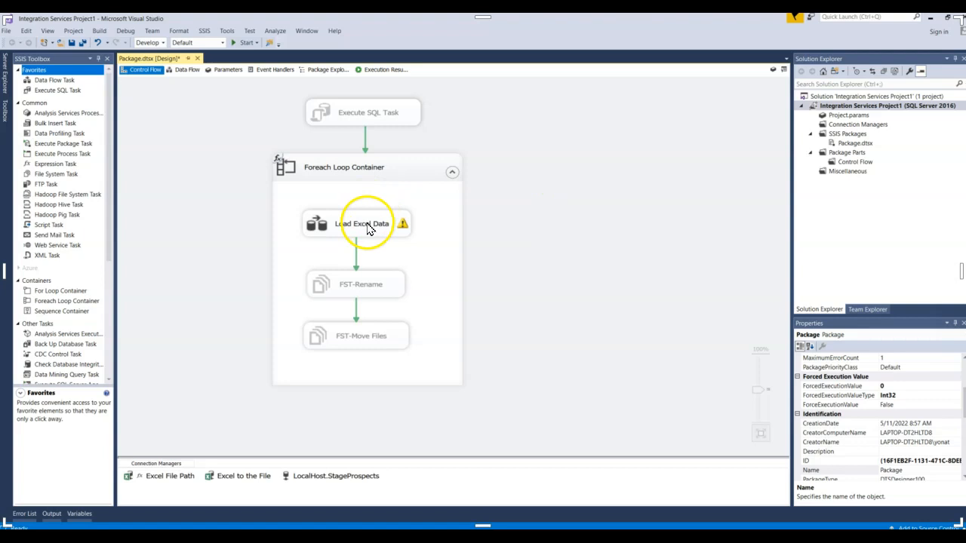
pyautogui.click(370, 227)
pyautogui.click(562, 179)
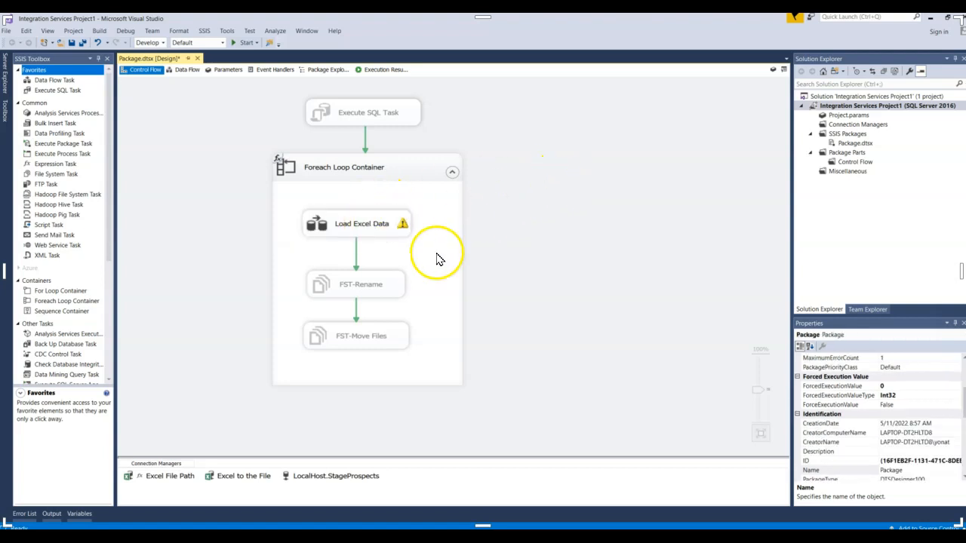
pyautogui.moveTo(368, 226)
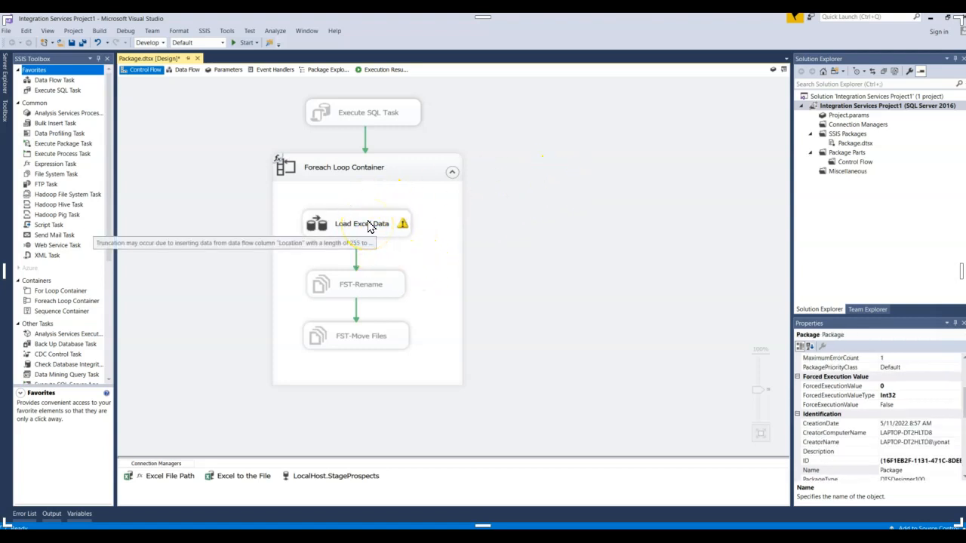